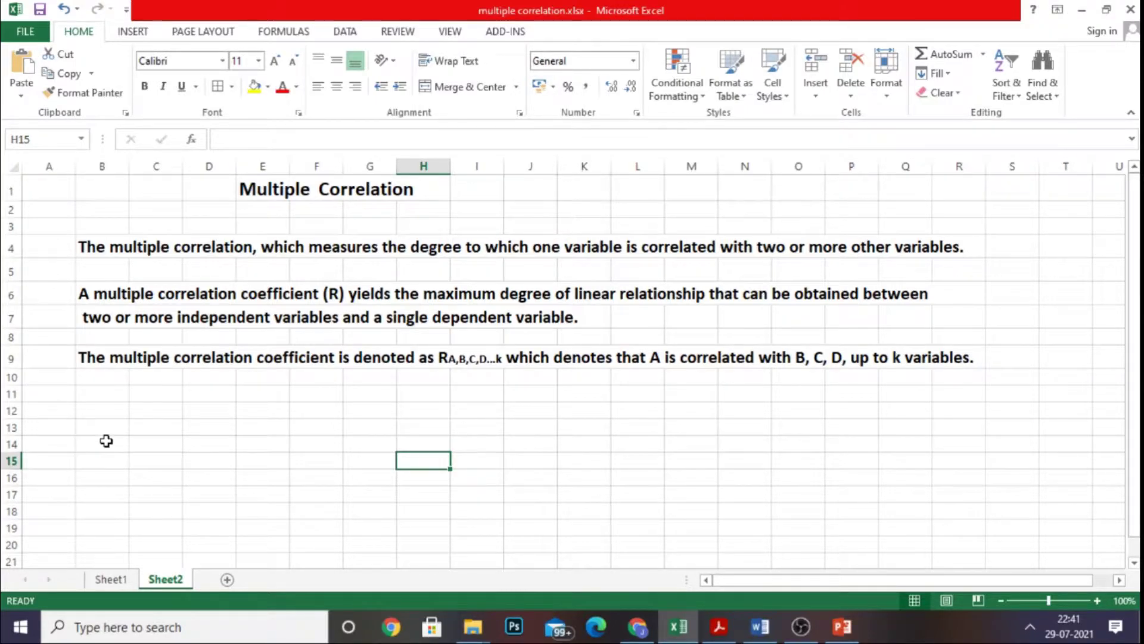
Step: Examine the potato chip survey data and the Degree of Correlation table on Sheet1
left_click(111, 579)
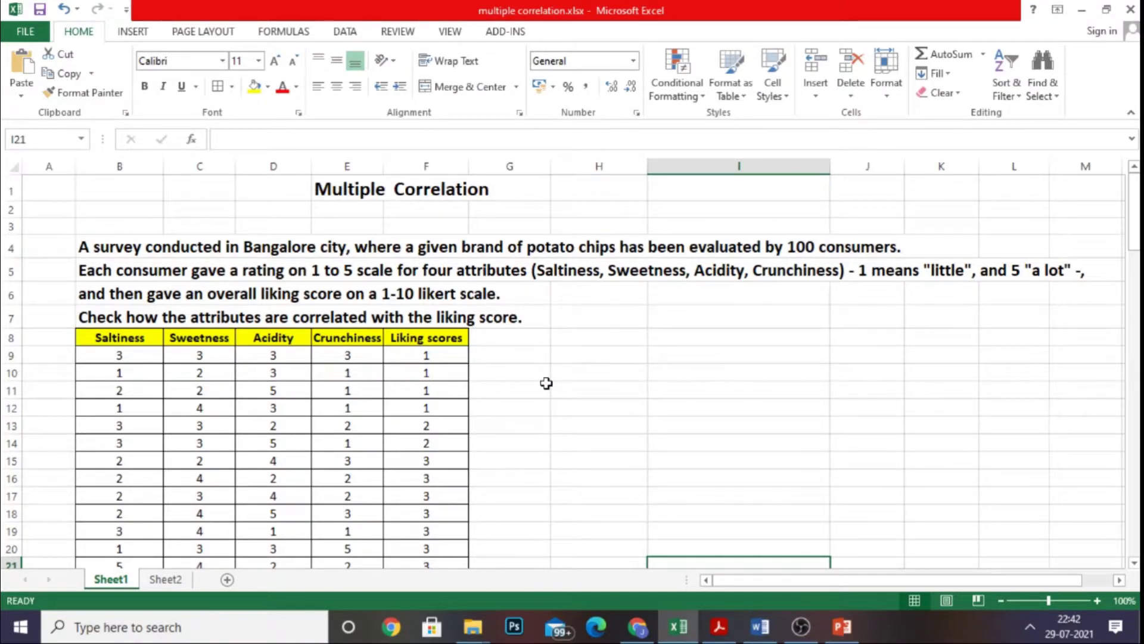
scroll(546, 383, "down", 6)
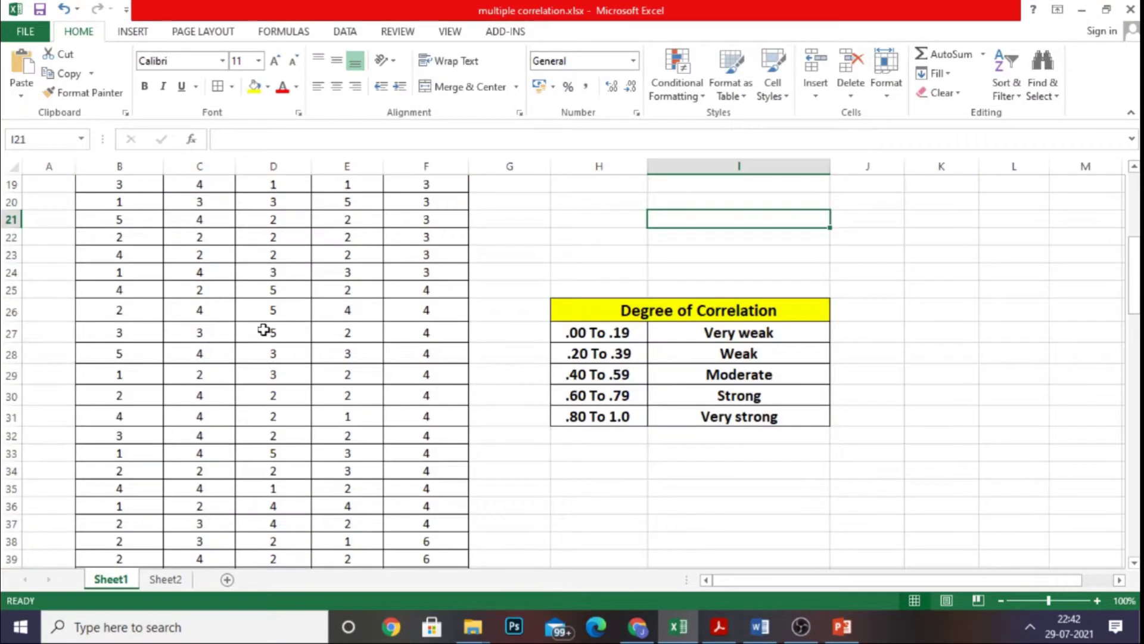
scroll(263, 330, "down", 4)
scroll(263, 329, "down", 2)
scroll(263, 329, "down", 9)
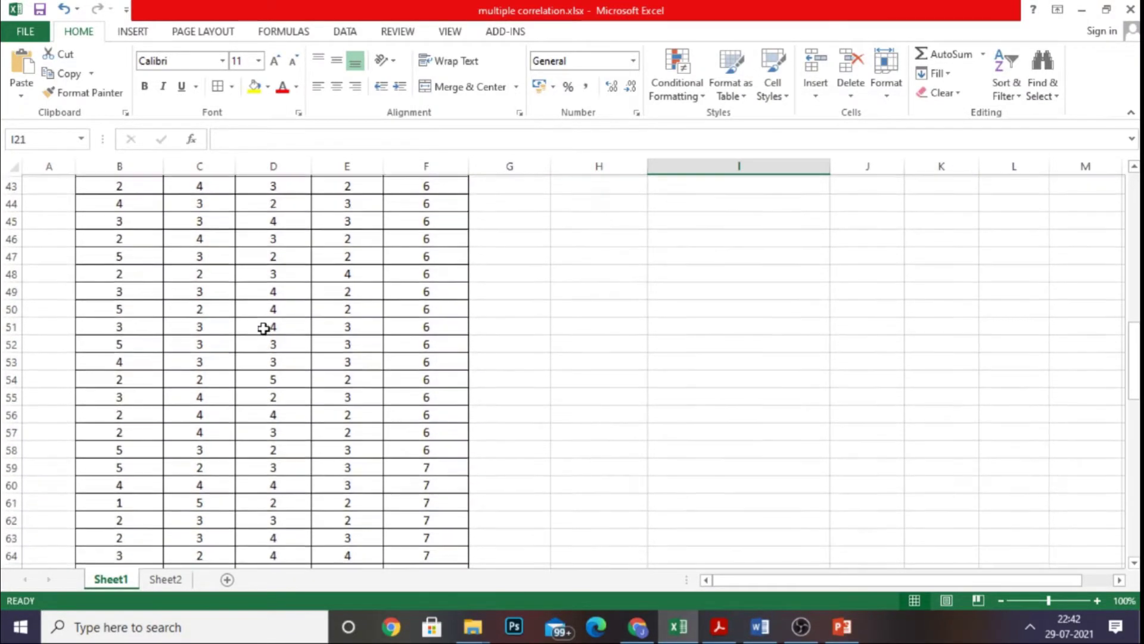
scroll(263, 329, "down", 7)
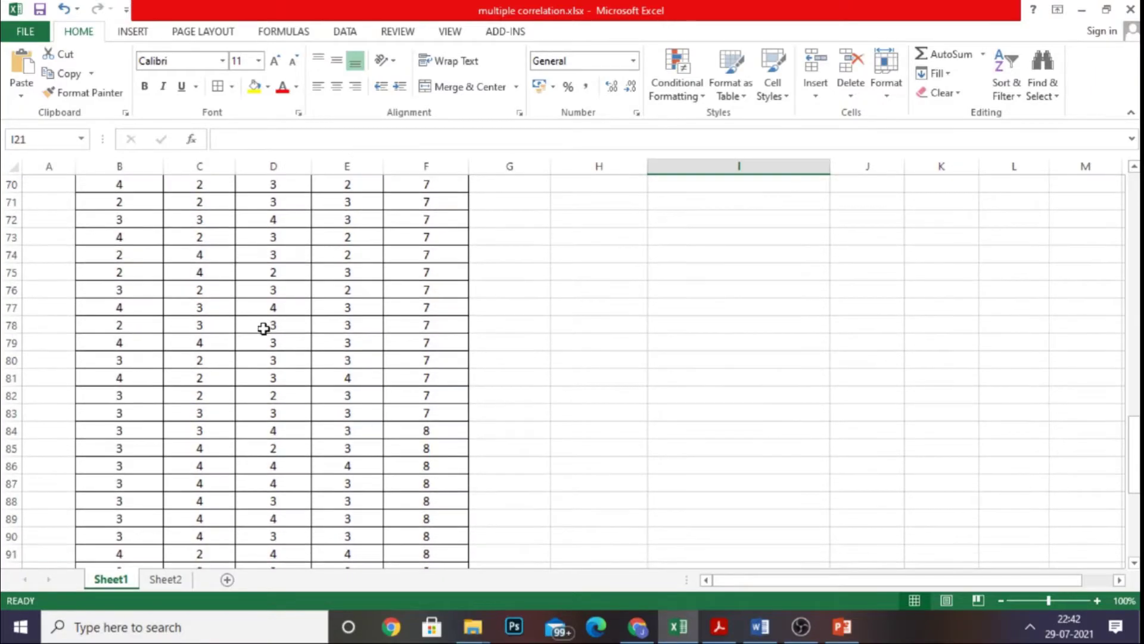
scroll(264, 328, "down", 3)
scroll(263, 328, "up", 14)
scroll(264, 328, "up", 10)
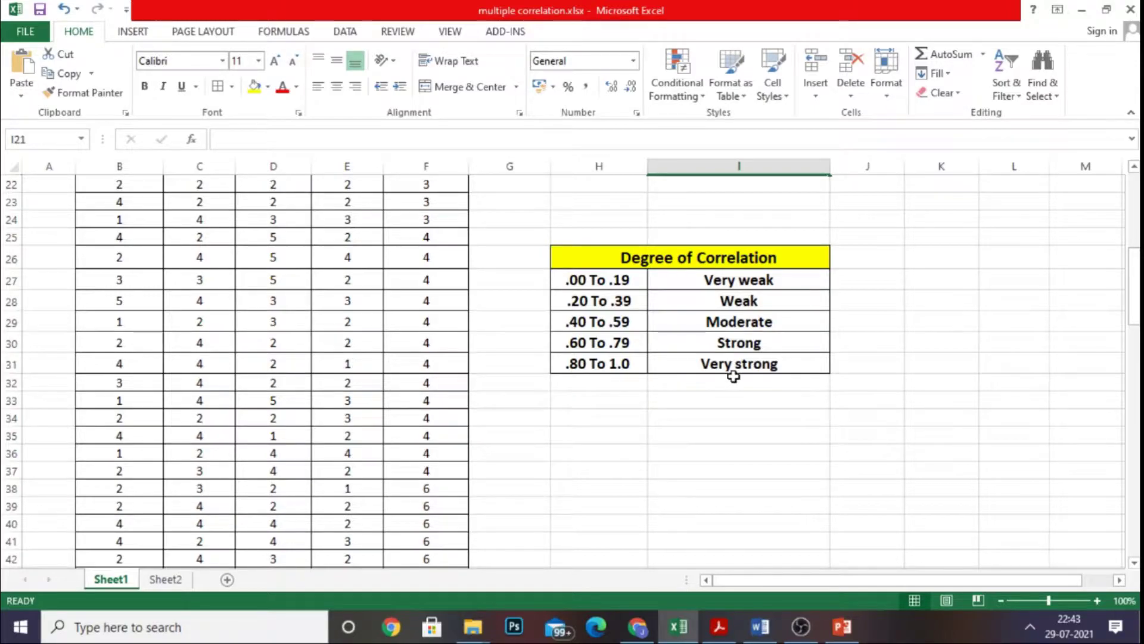
scroll(723, 391, "up", 7)
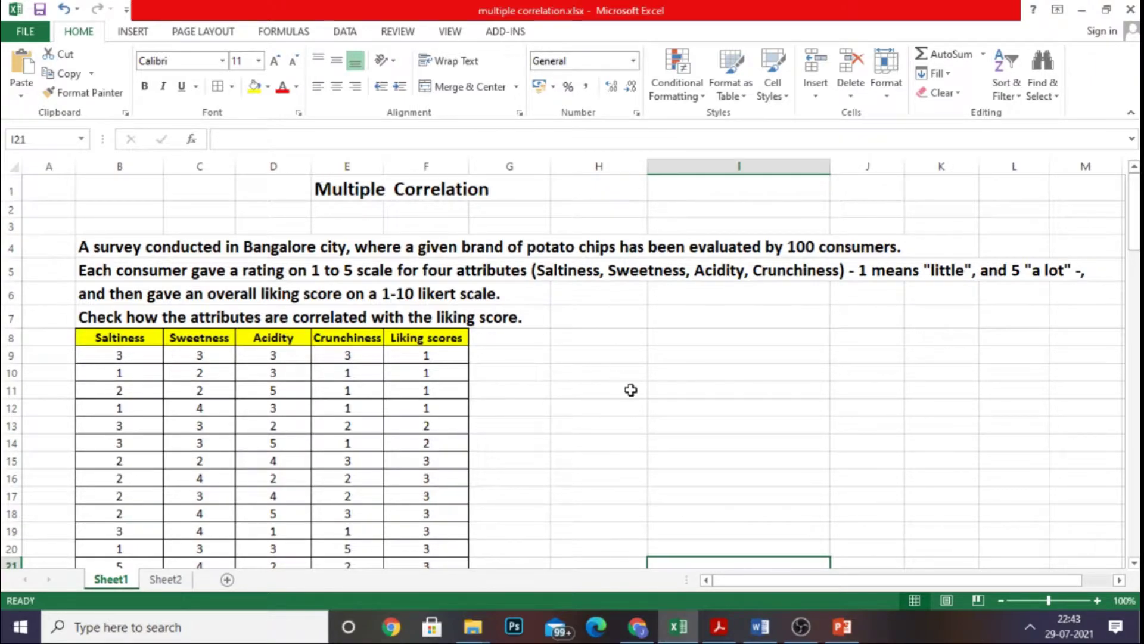
Step: Set up a Correlation analysis from the Data Analysis tools with input range $B$8:$F$108 and labels in the first row
left_click(346, 31)
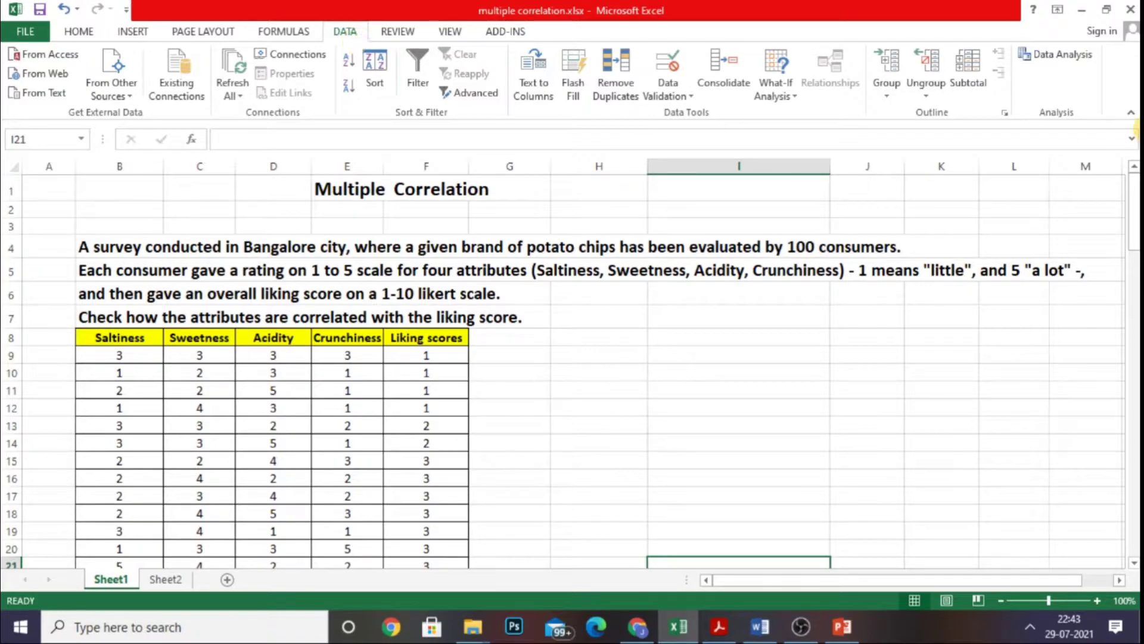
left_click(1071, 58)
left_click_drag(866, 292, 813, 325)
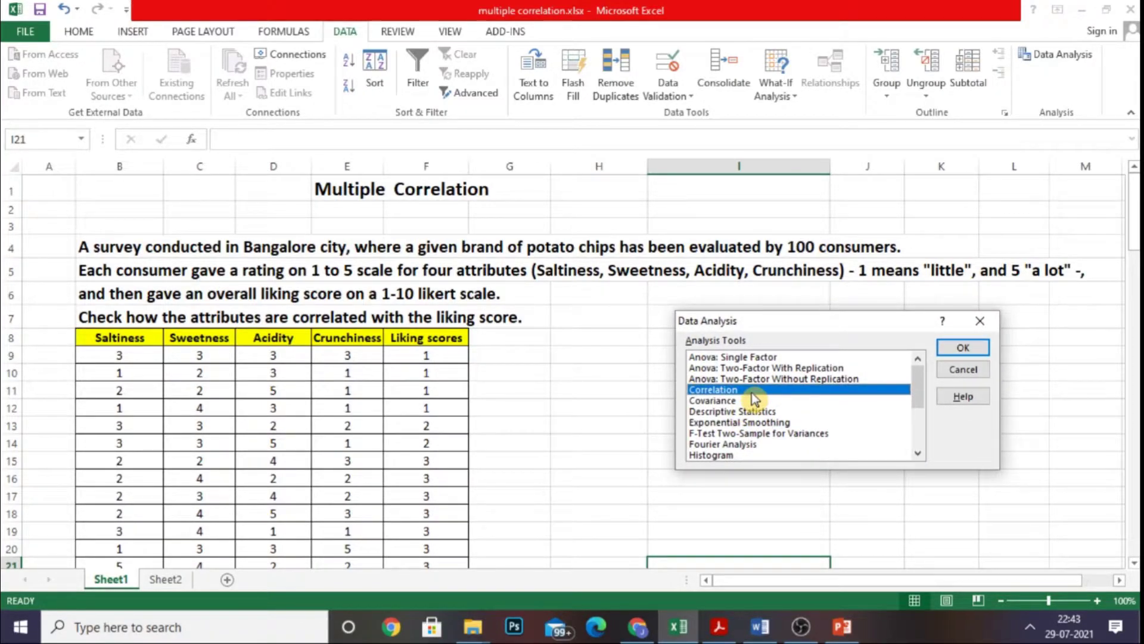
left_click(980, 348)
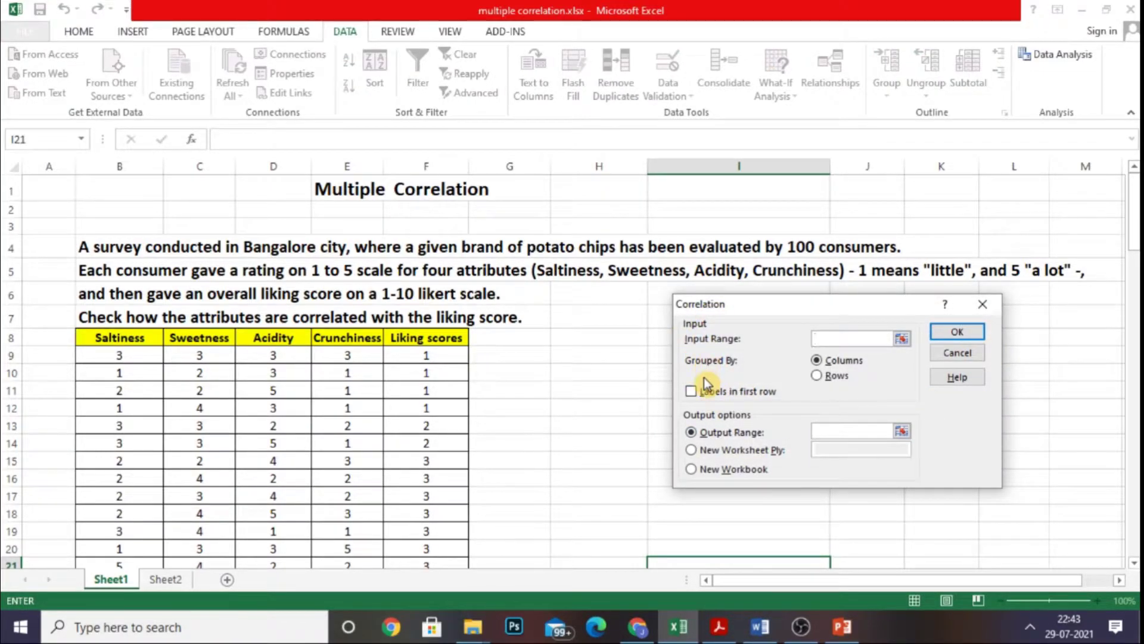
left_click_drag(110, 341, 445, 532)
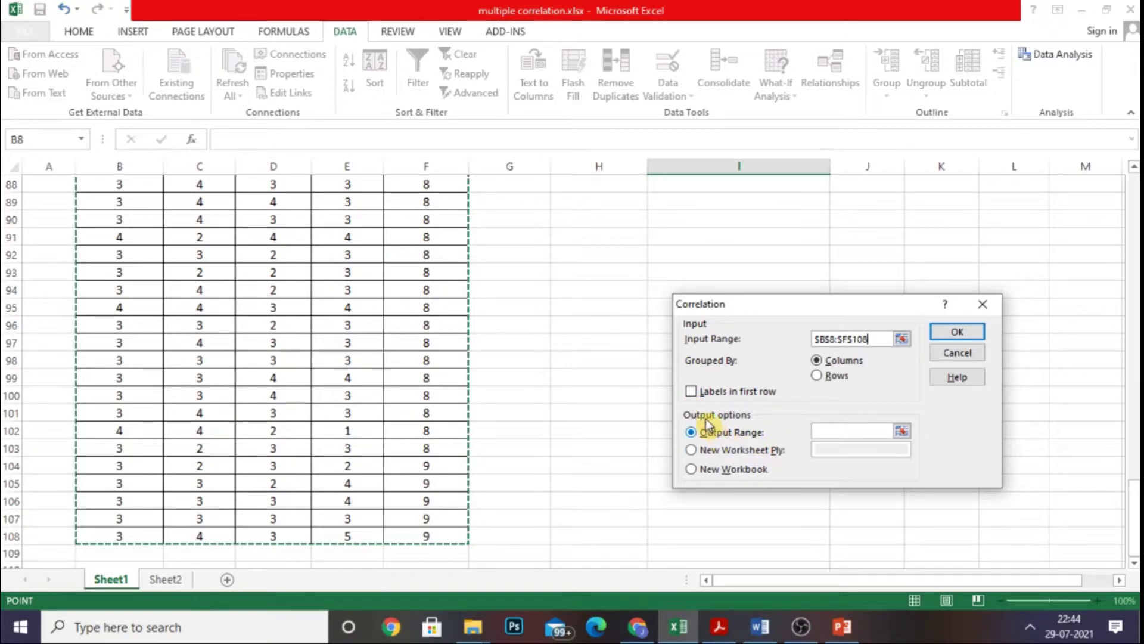
left_click(693, 392)
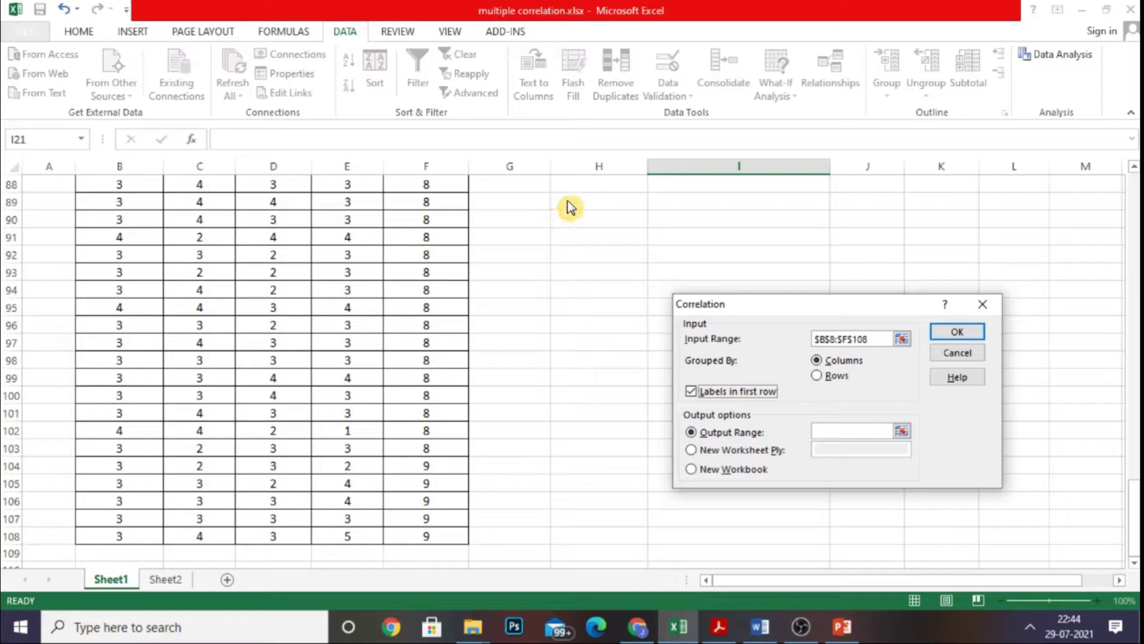
Step: Set the correlation output range to $H$89 and generate the correlation matrix beside the data
left_click_drag(898, 309, 979, 208)
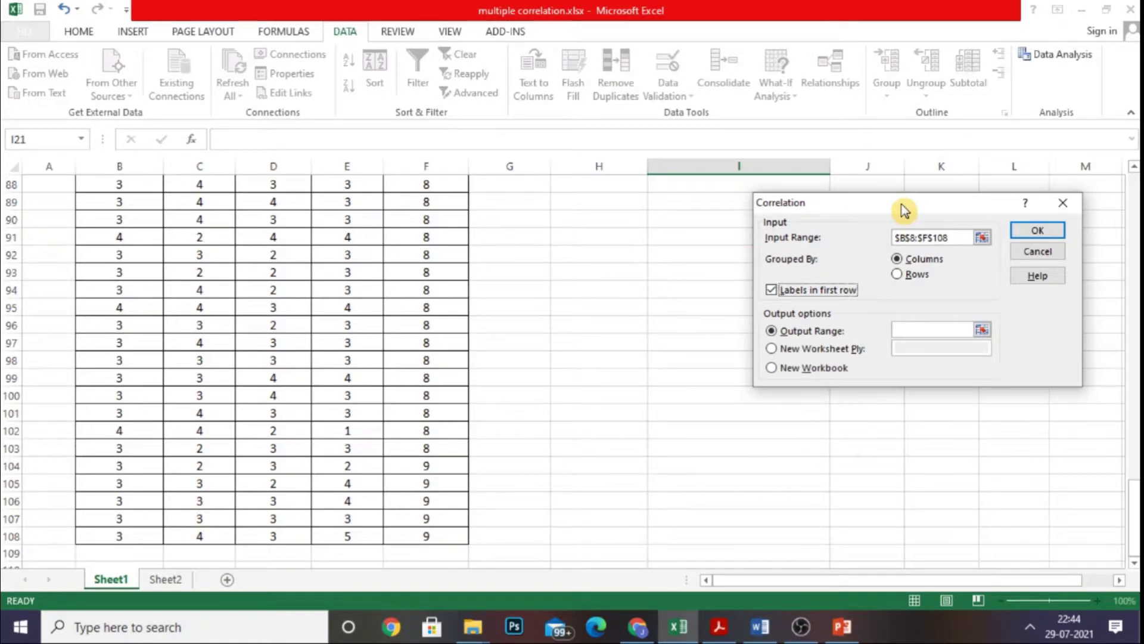
left_click_drag(904, 212, 719, 310)
left_click(727, 428)
left_click(602, 205)
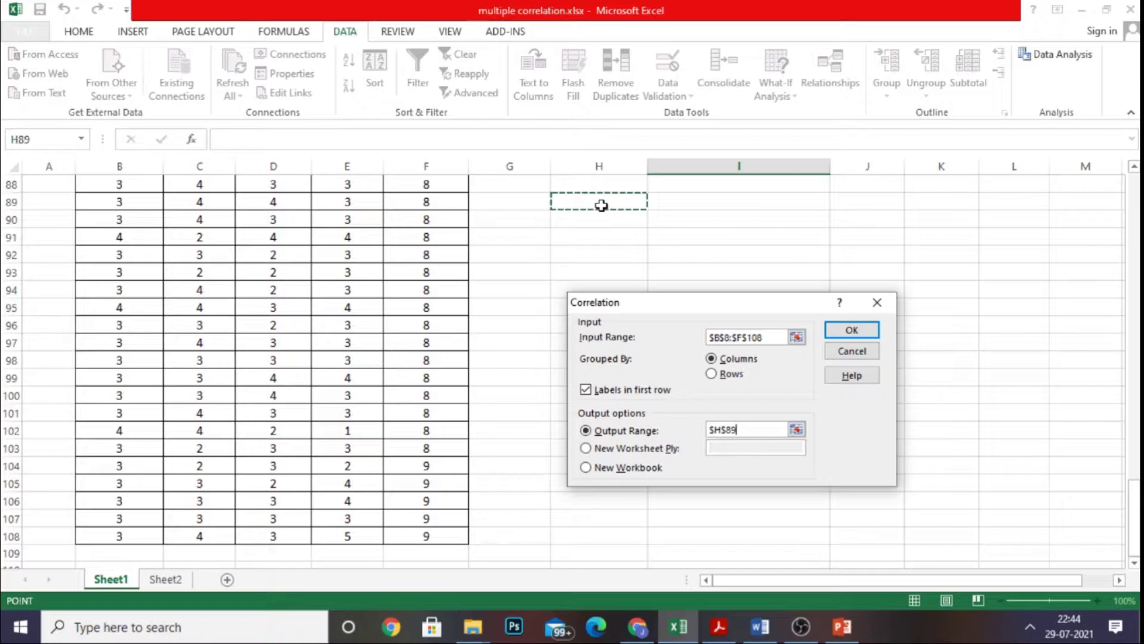
left_click(850, 335)
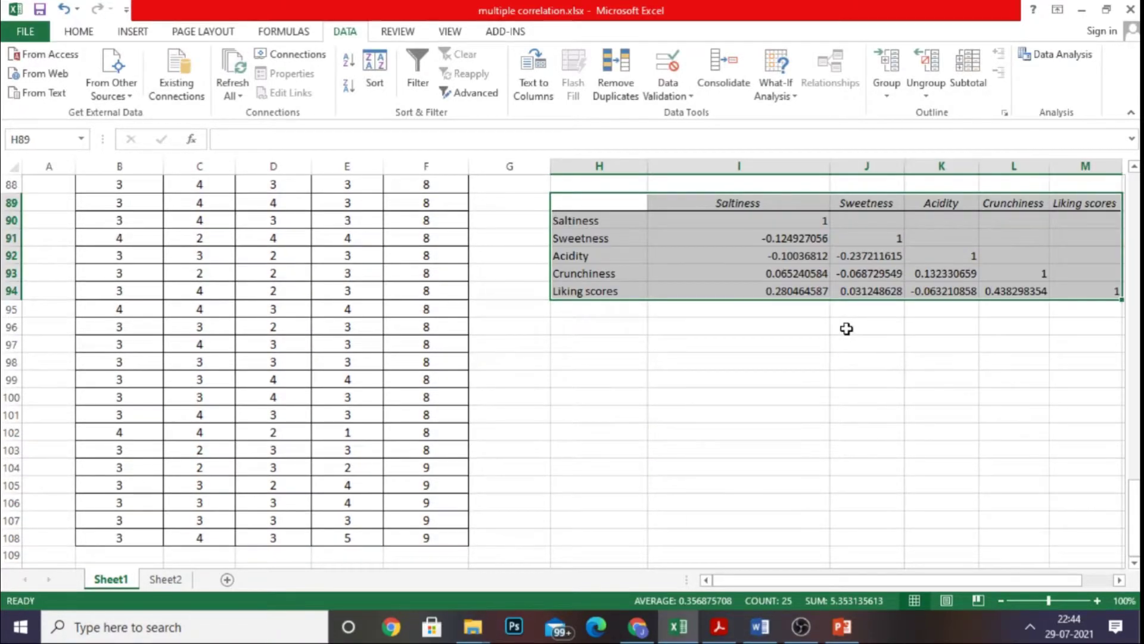
Step: Highlight the Liking scores correlations for Saltiness, Sweetness, Acidity and Crunchiness (I94 to L94) in yellow
left_click_drag(753, 580, 808, 581)
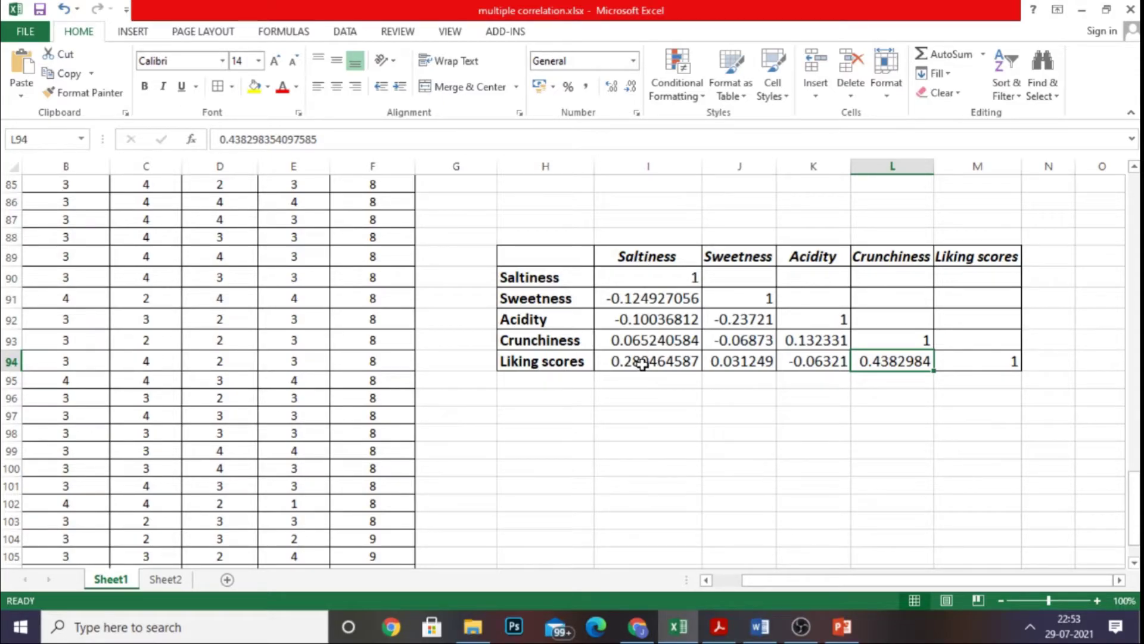
left_click(642, 363)
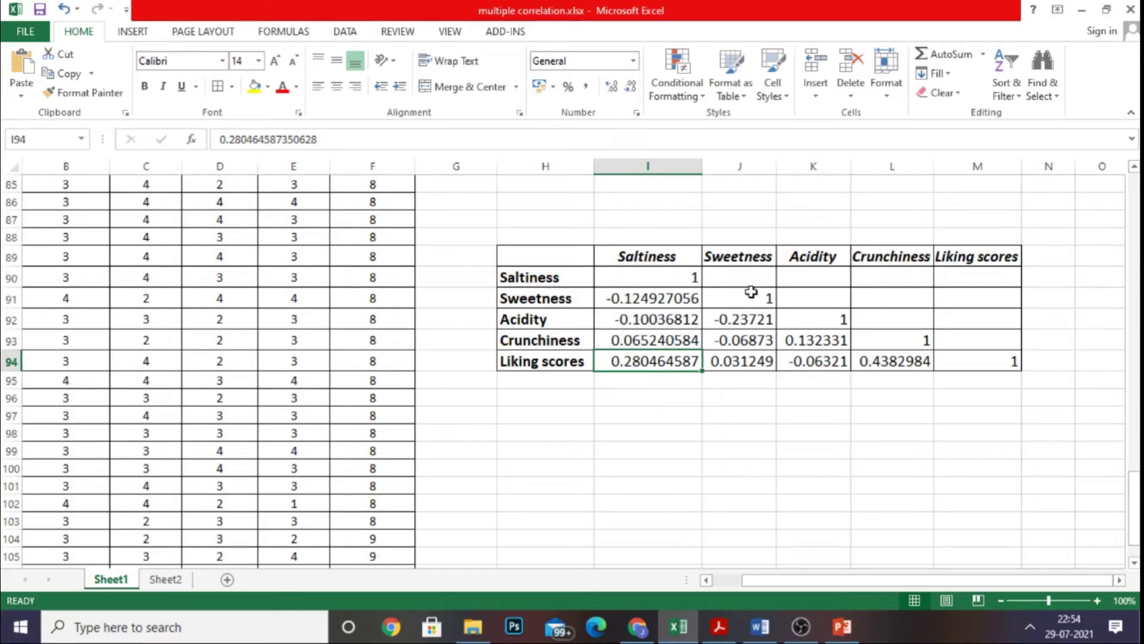
left_click(255, 88)
left_click(720, 360)
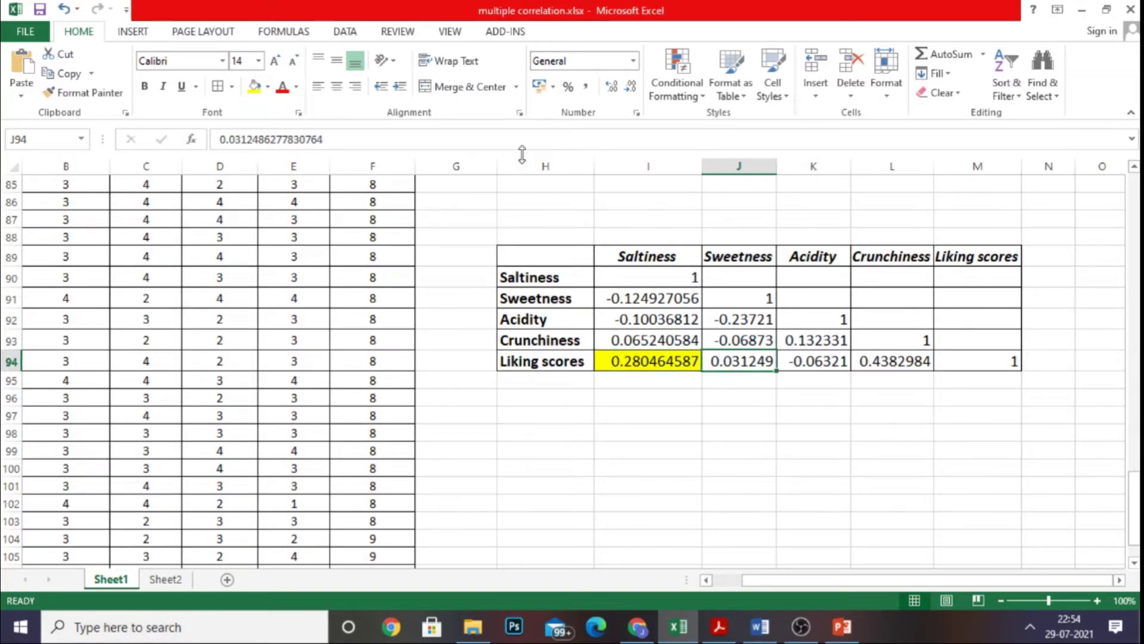
left_click(255, 88)
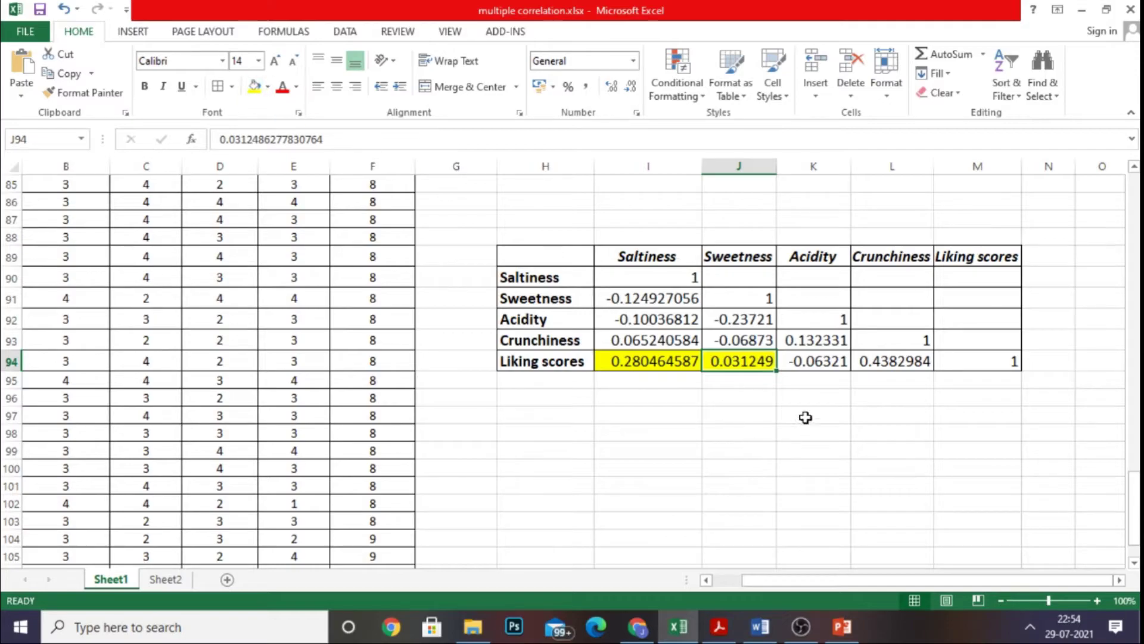
left_click(809, 362)
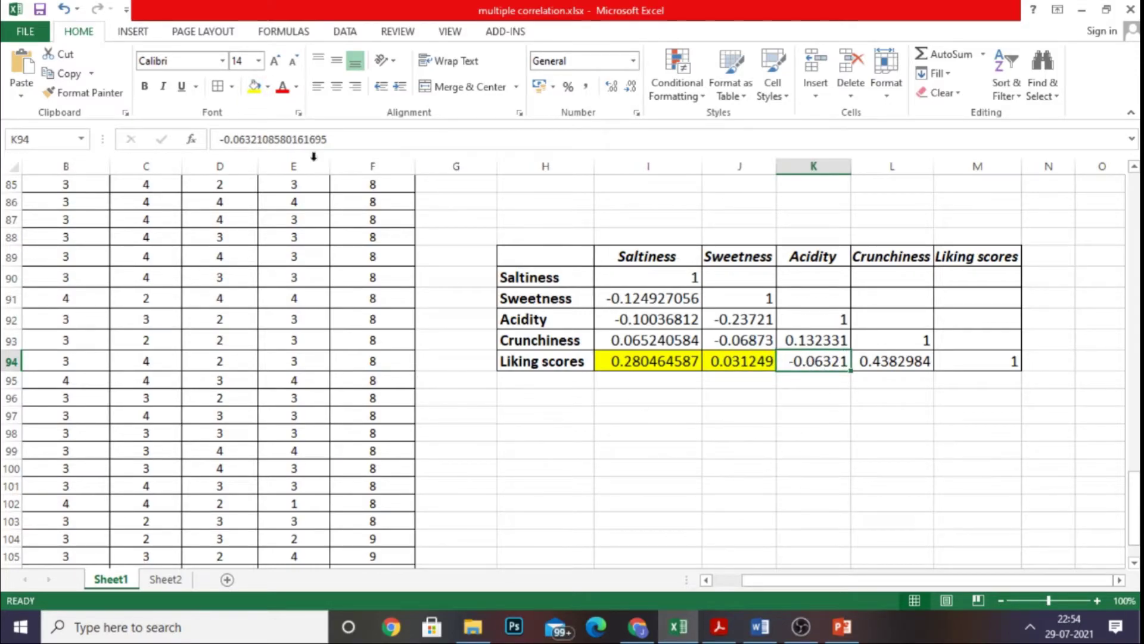
left_click(255, 88)
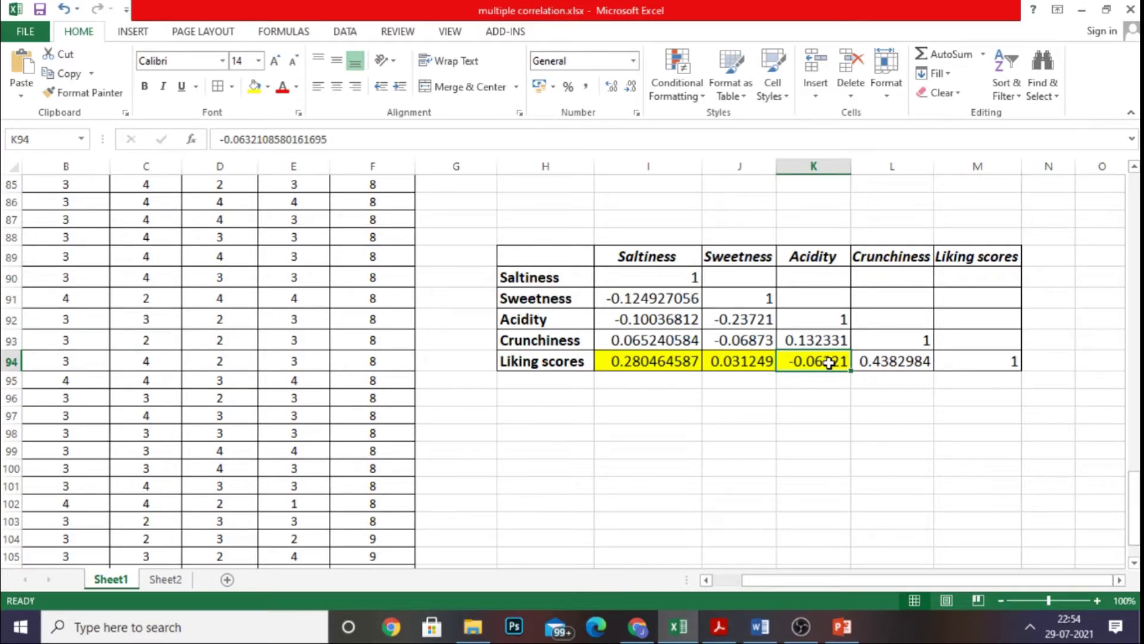
left_click(894, 361)
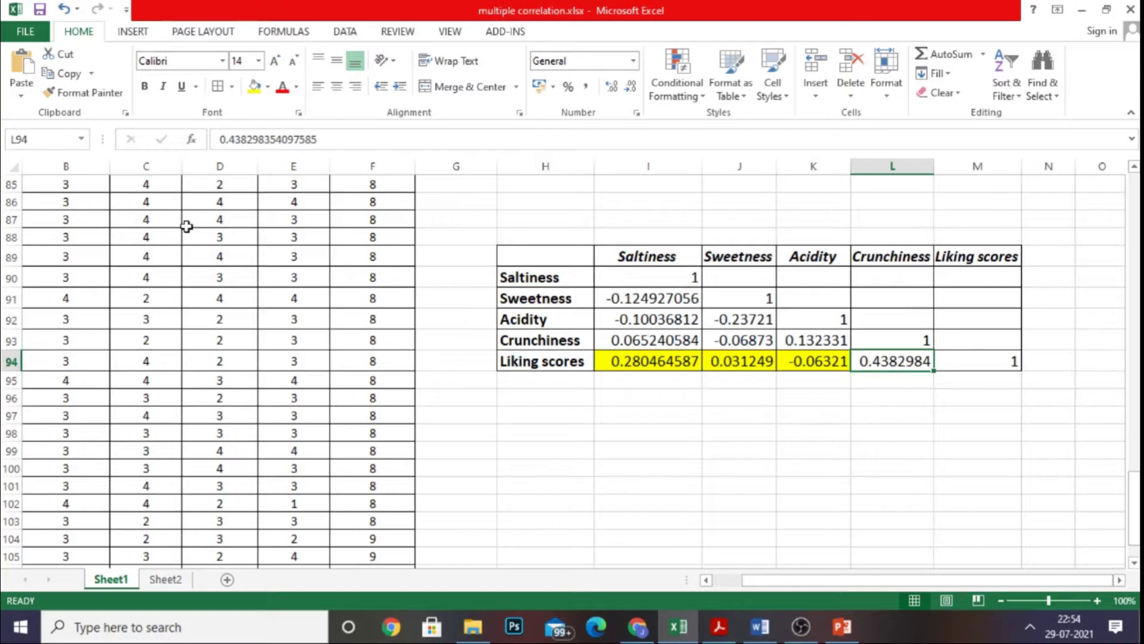
left_click(255, 87)
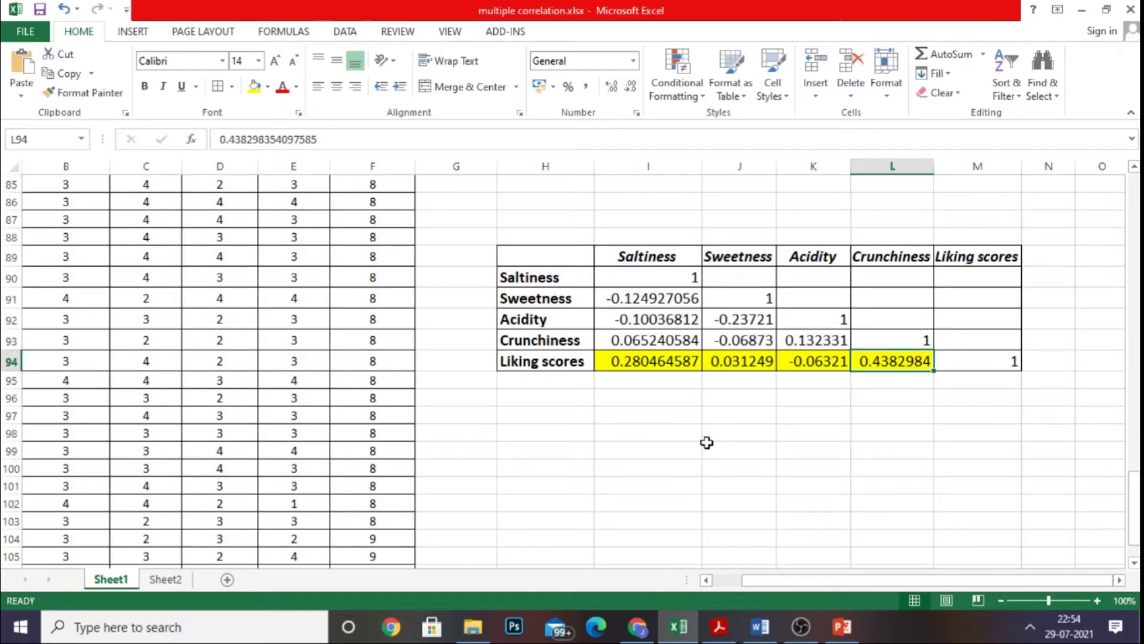
Step: Widen column I so the Degree of Correlation heading fits within its table
scroll(706, 442, "up", 8)
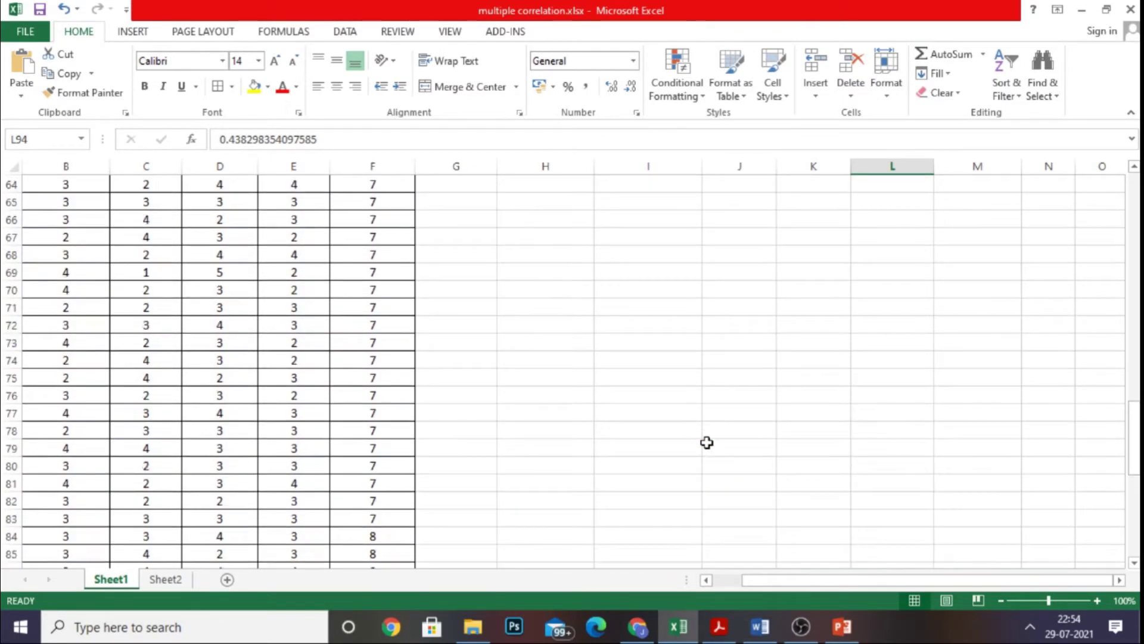
scroll(707, 442, "up", 11)
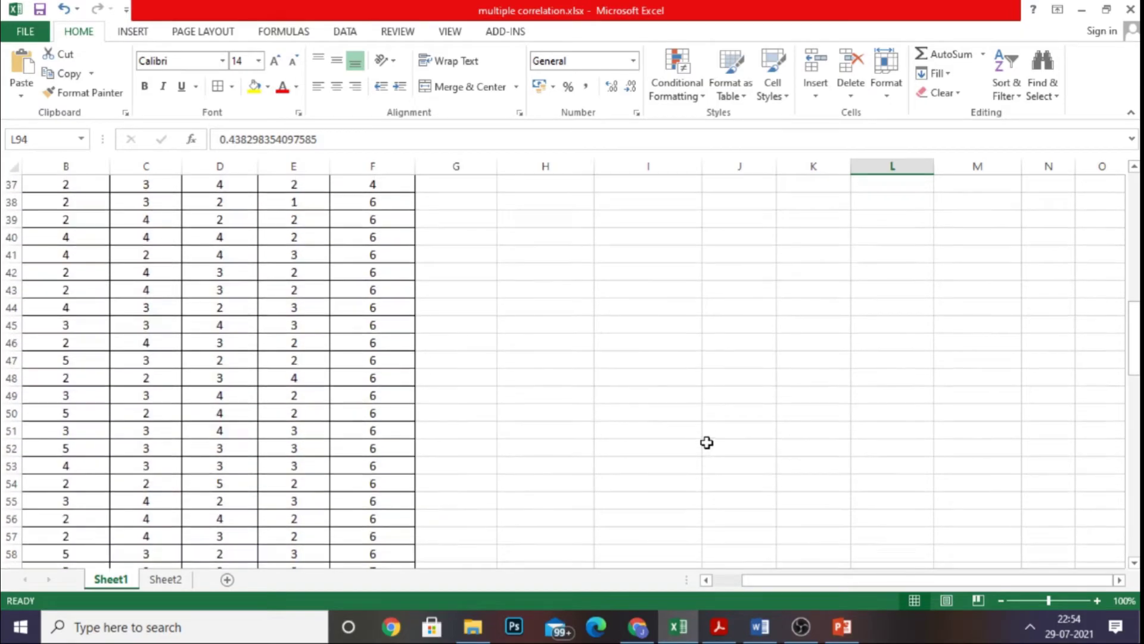
scroll(707, 442, "up", 2)
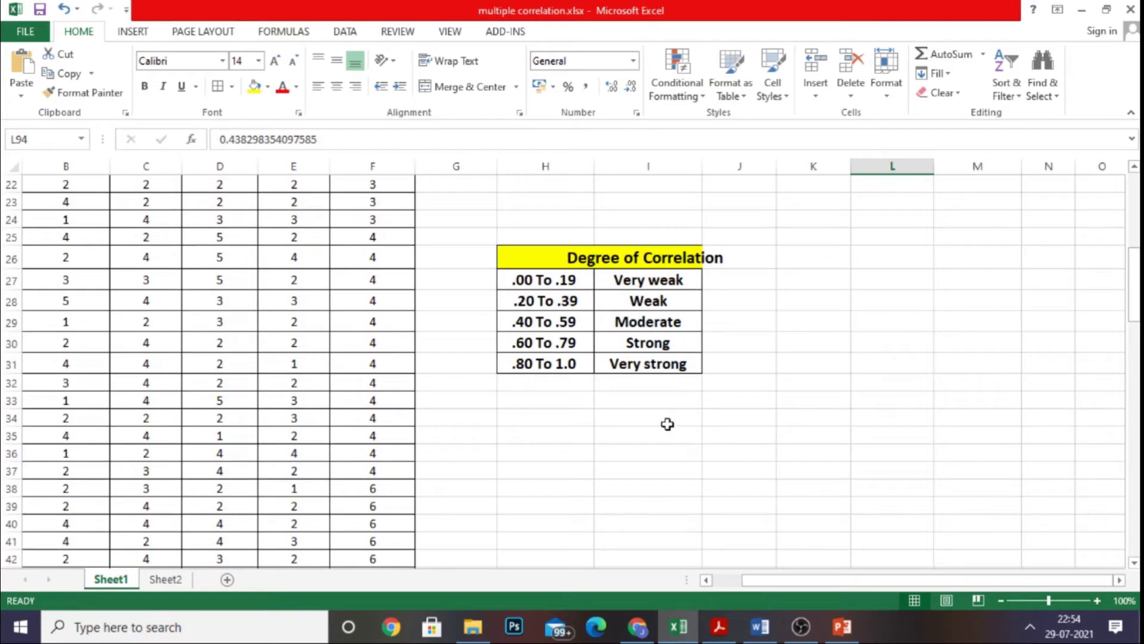
left_click(544, 258)
left_click_drag(605, 263, 651, 363)
left_click_drag(702, 167, 729, 170)
left_click(663, 298)
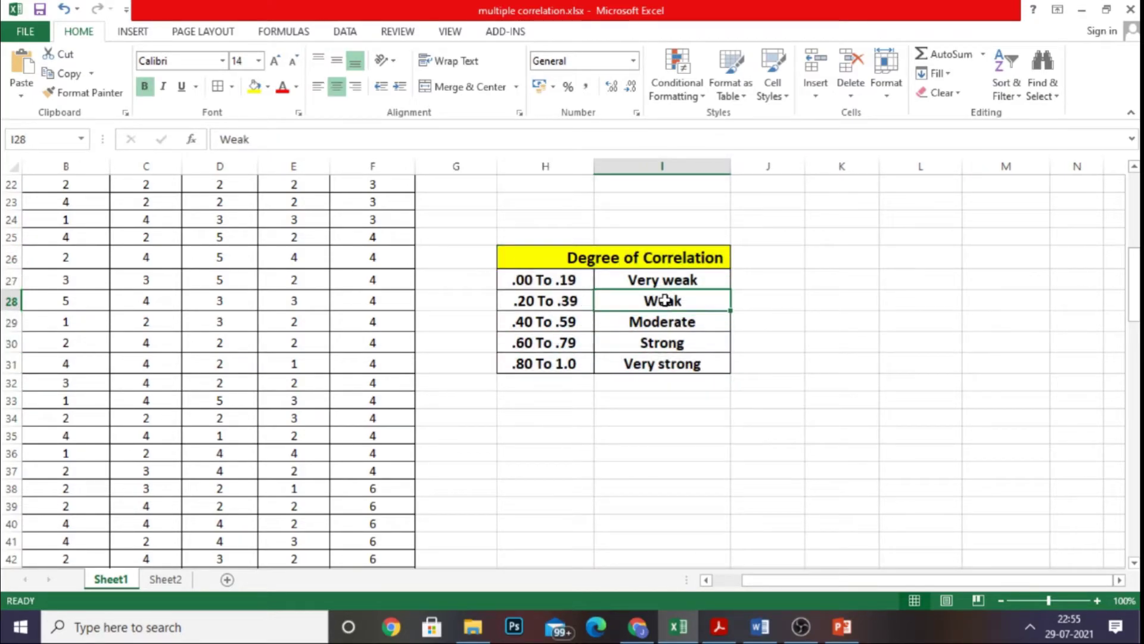
Step: Enter Sweetness in J27, beside the Very weak degree of correlation, after checking its Liking scores correlation in the matrix
left_click(784, 281)
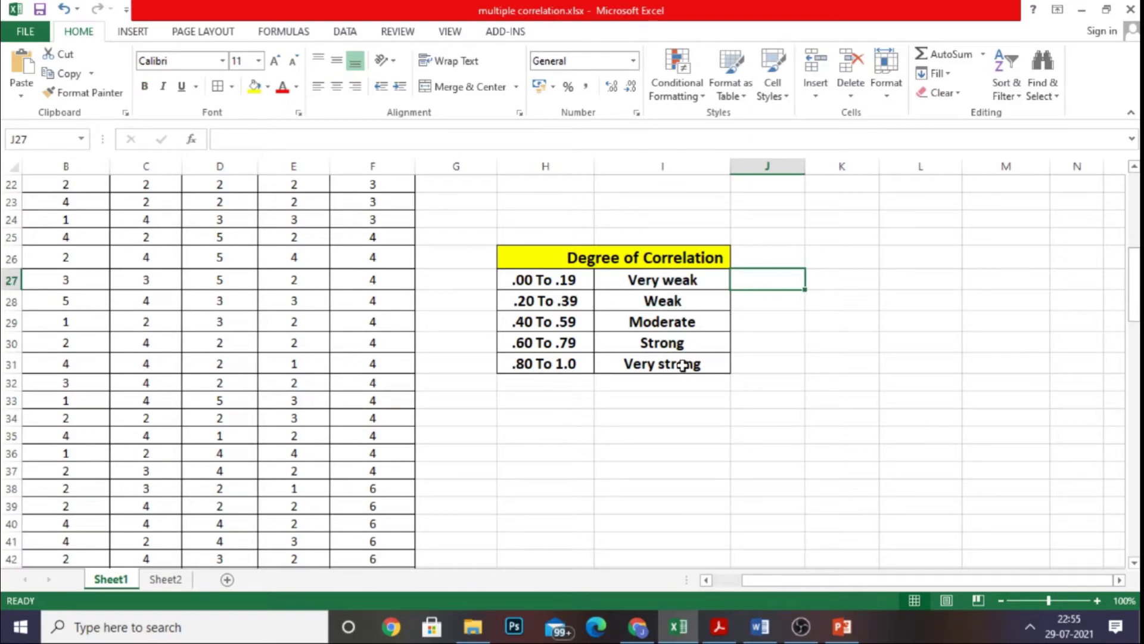
scroll(682, 364, "down", 19)
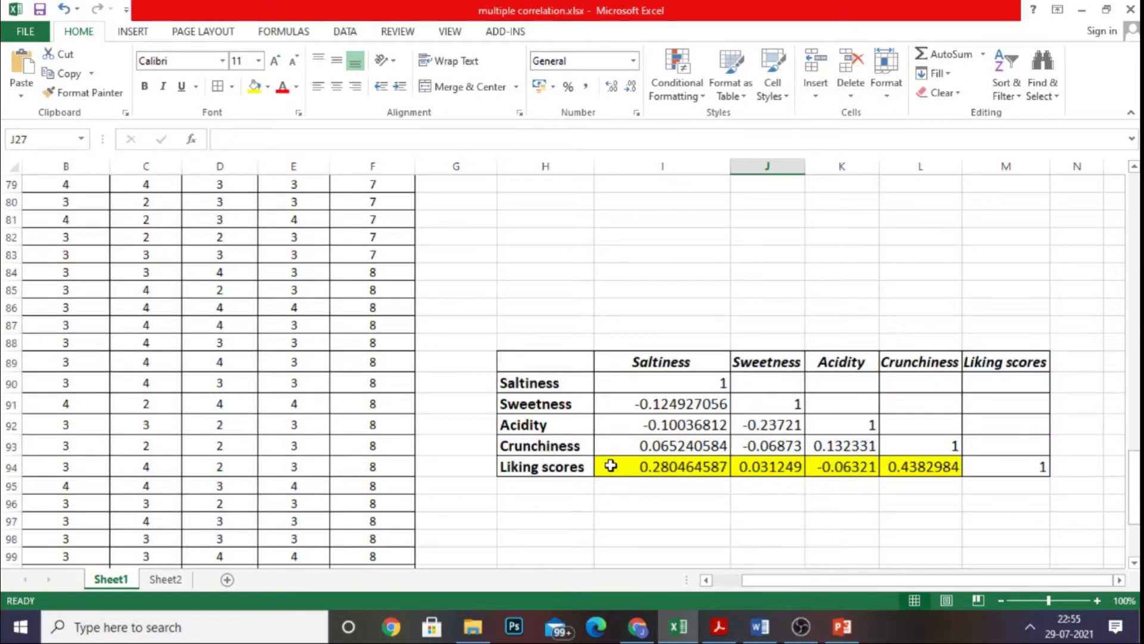
left_click(779, 468)
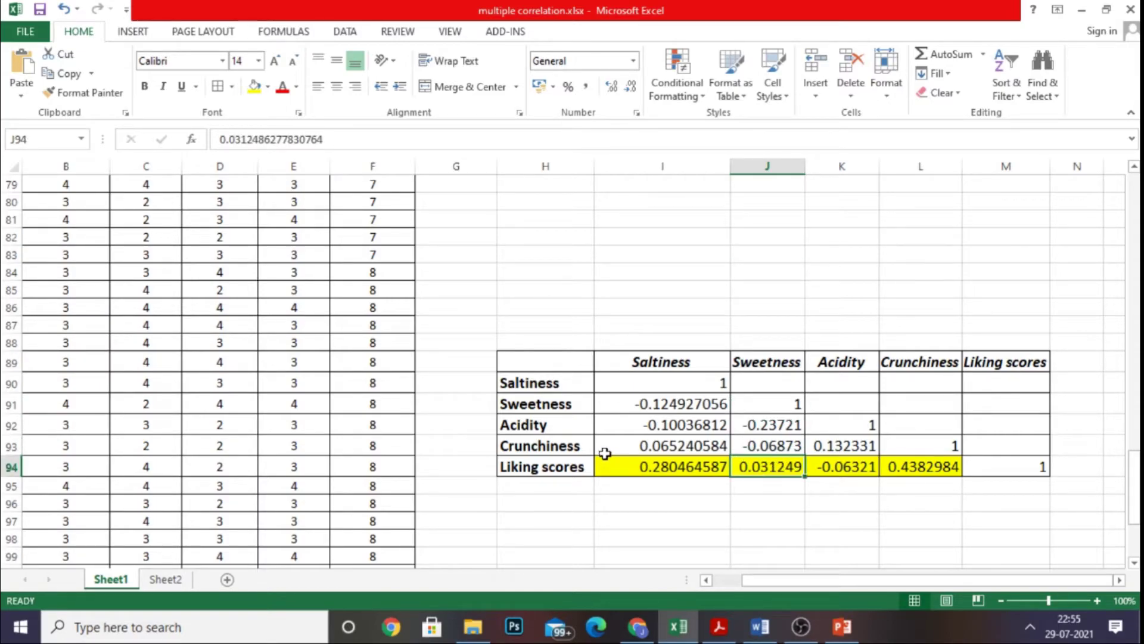
left_click(857, 471)
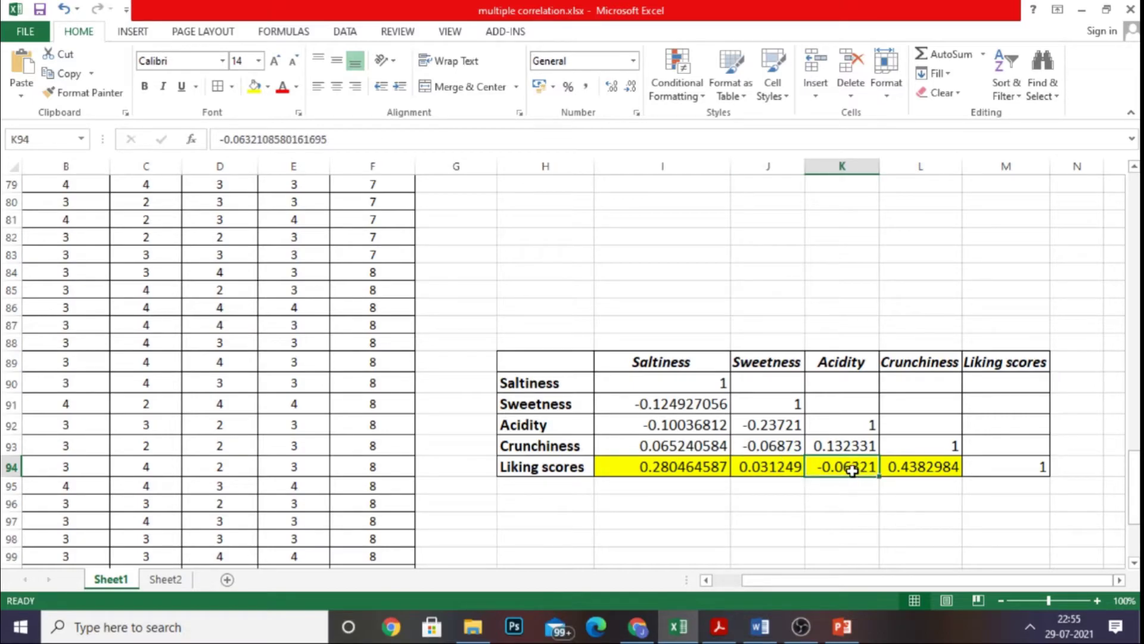
left_click(763, 470)
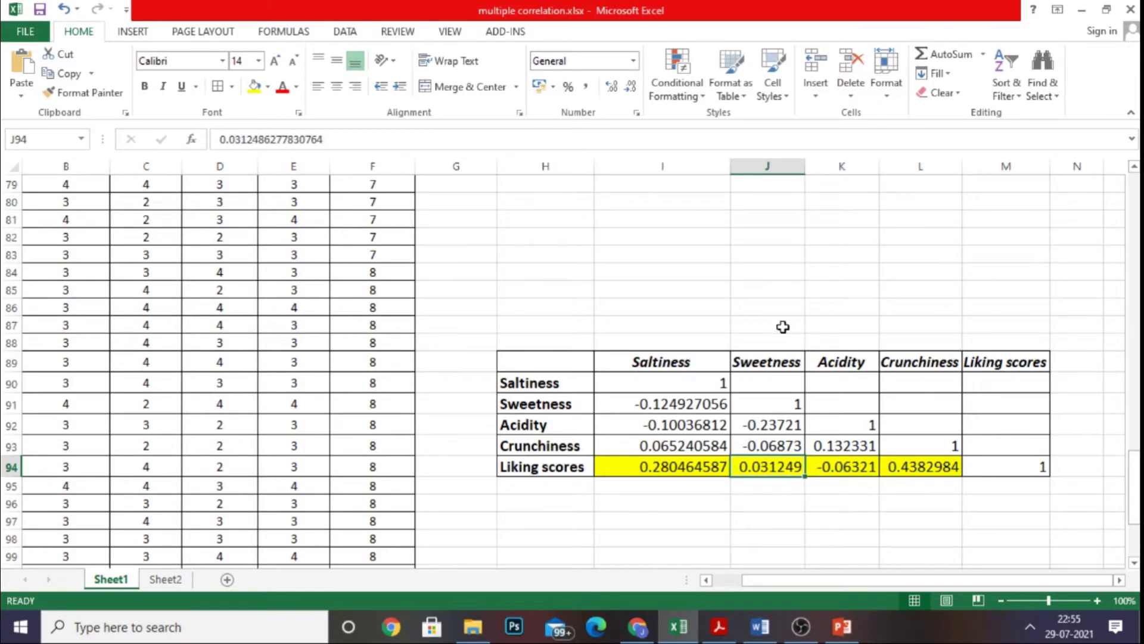
scroll(783, 323, "up", 5)
scroll(782, 323, "up", 15)
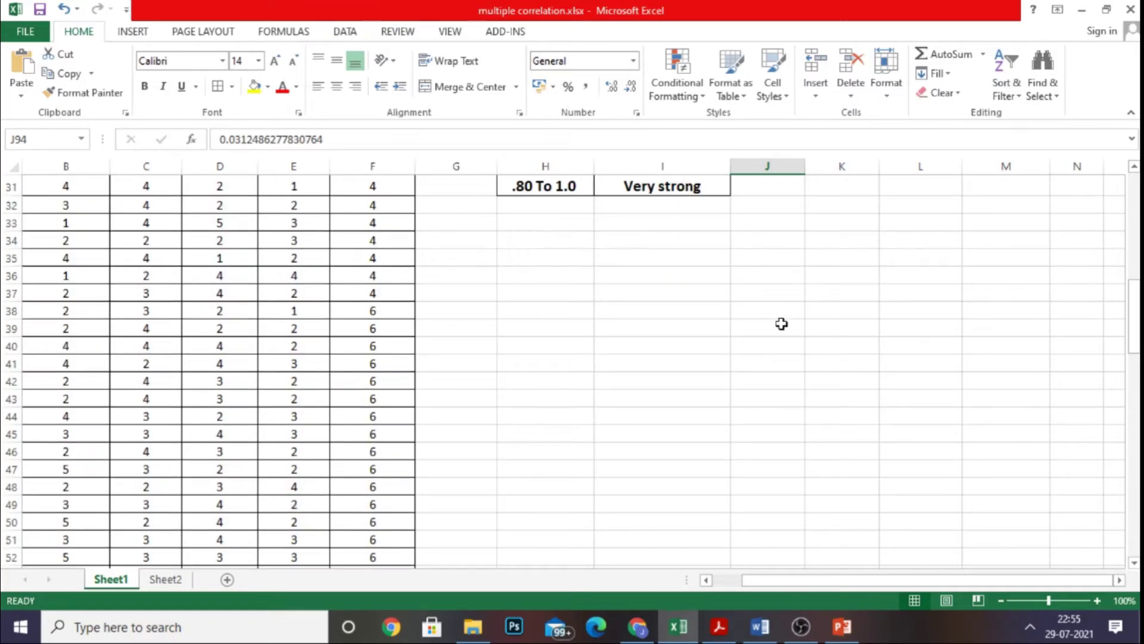
left_click(651, 332)
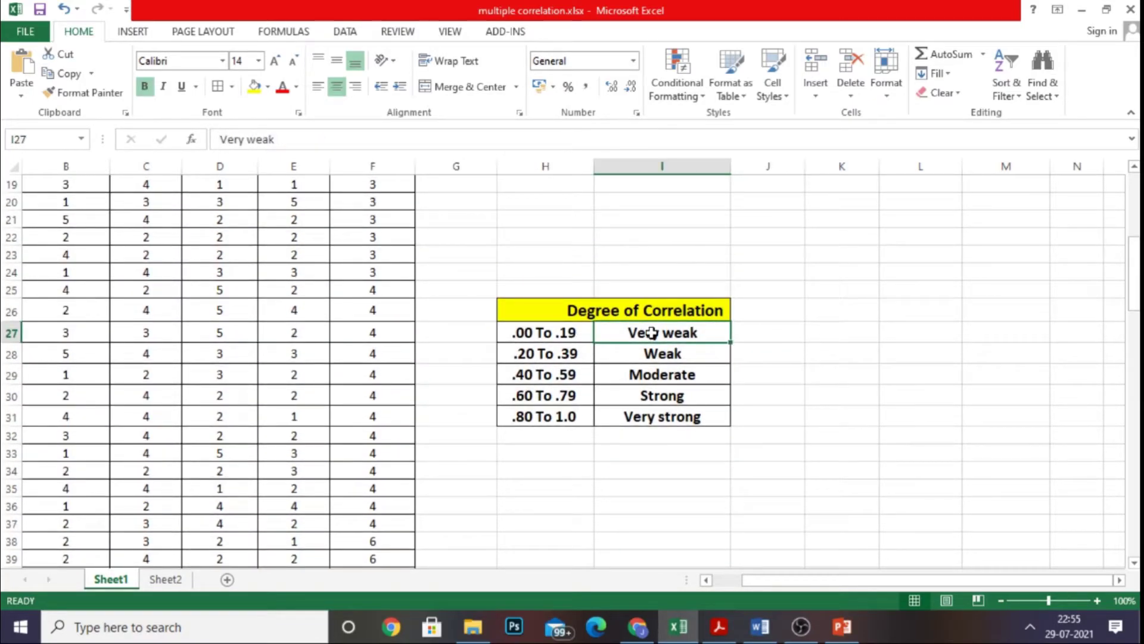
left_click(777, 334)
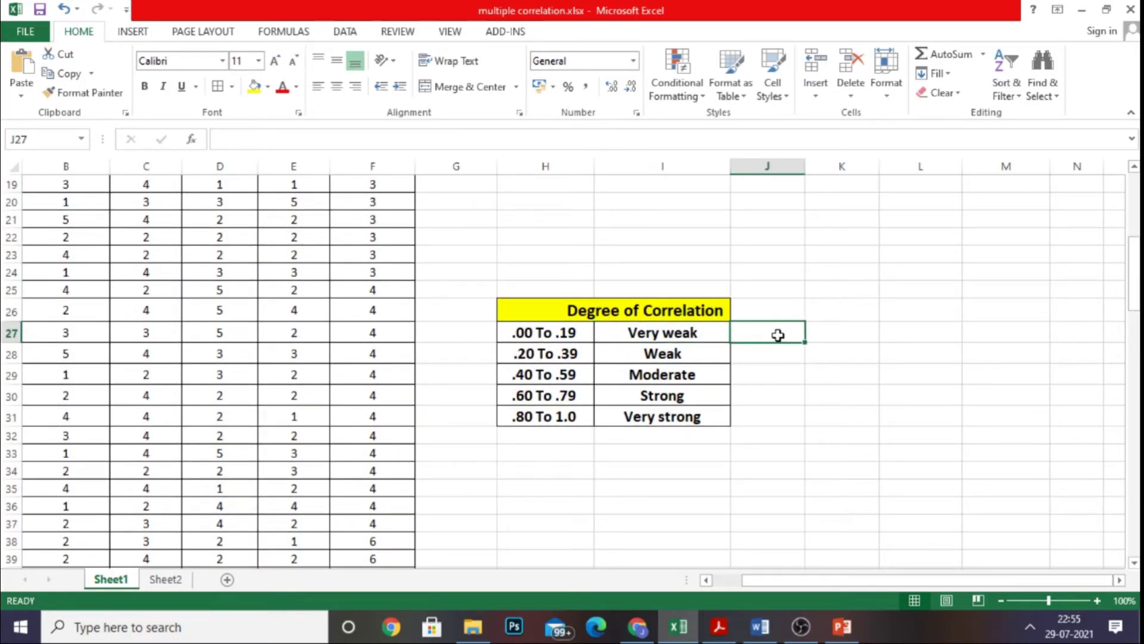
type("Sweetness")
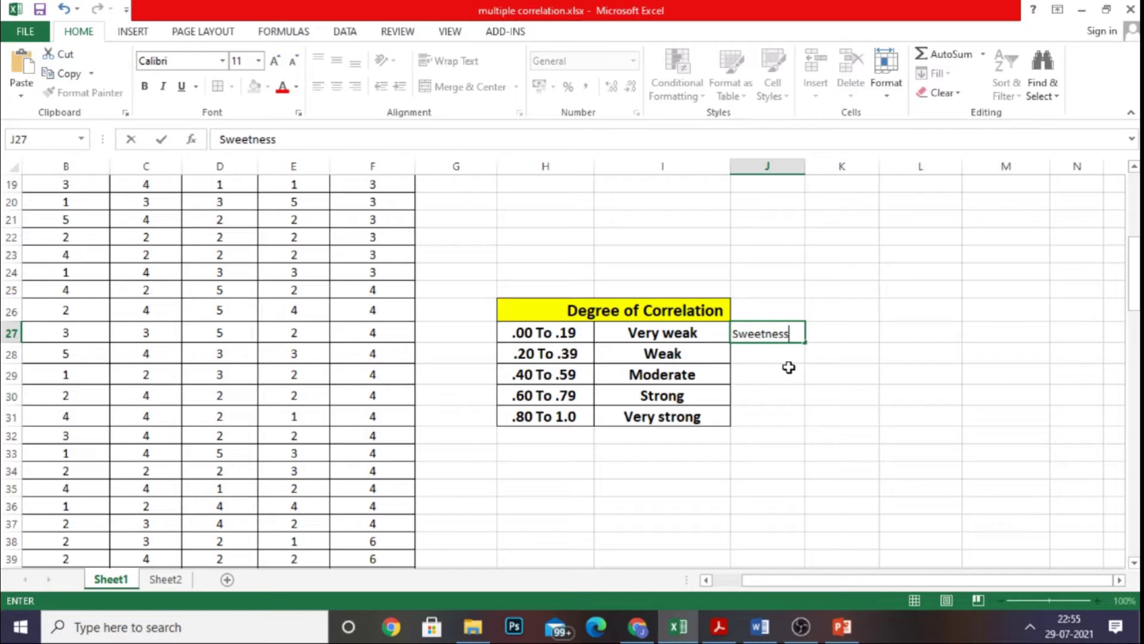
left_click(788, 370)
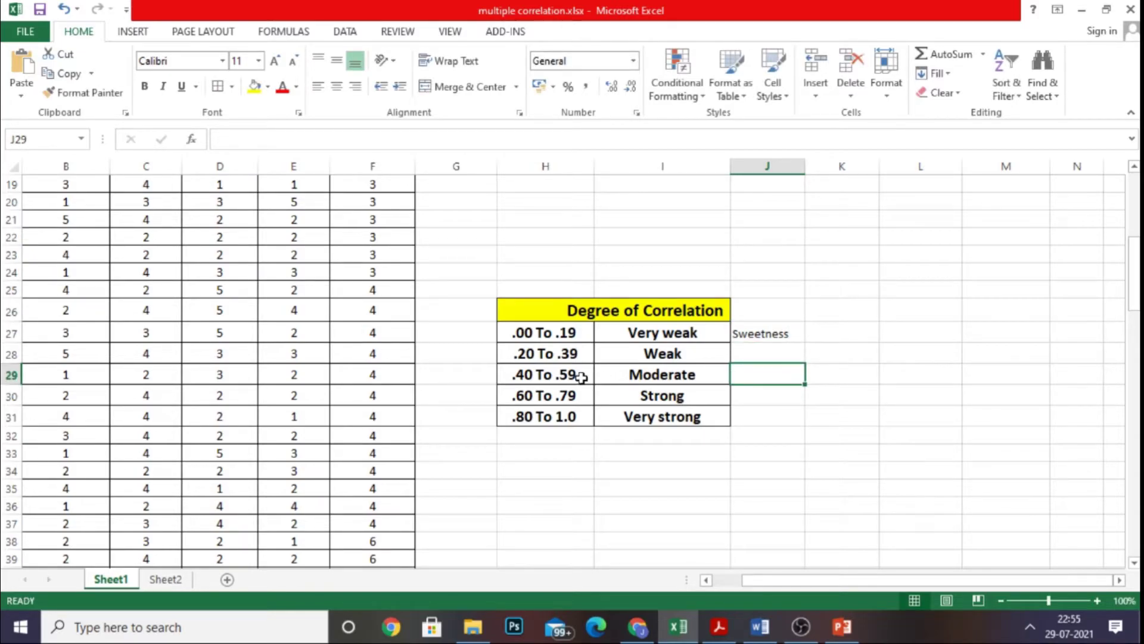
Step: Check the Saltiness correlation with Liking scores and enter Saltiness in J28, beside the Weak degree
scroll(661, 425, "down", 17)
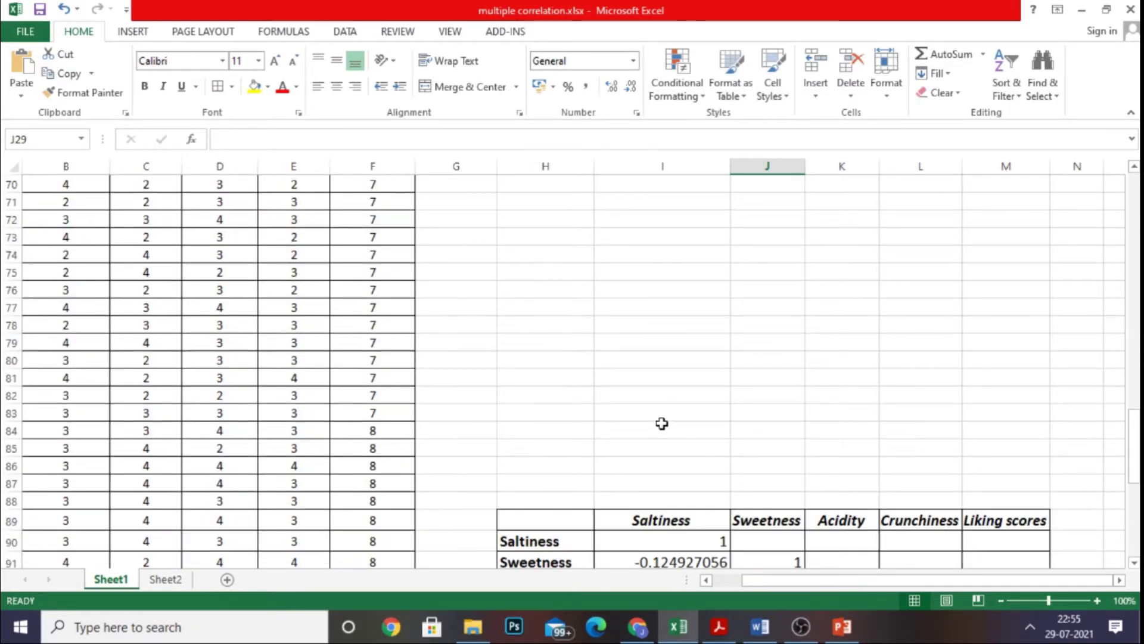
scroll(662, 423, "down", 3)
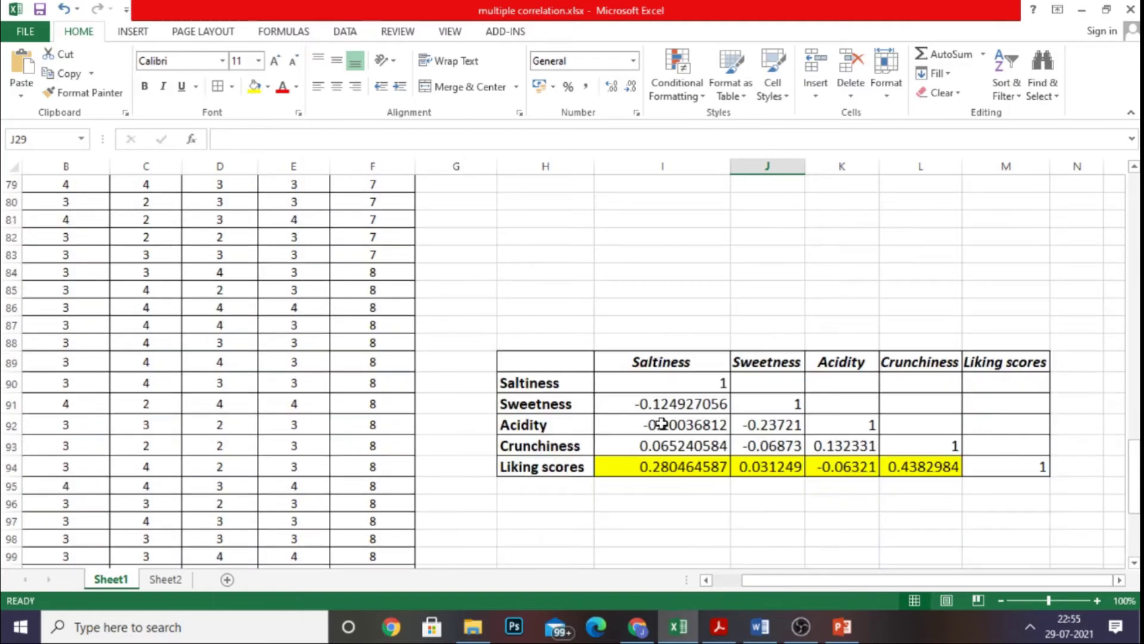
left_click(687, 469)
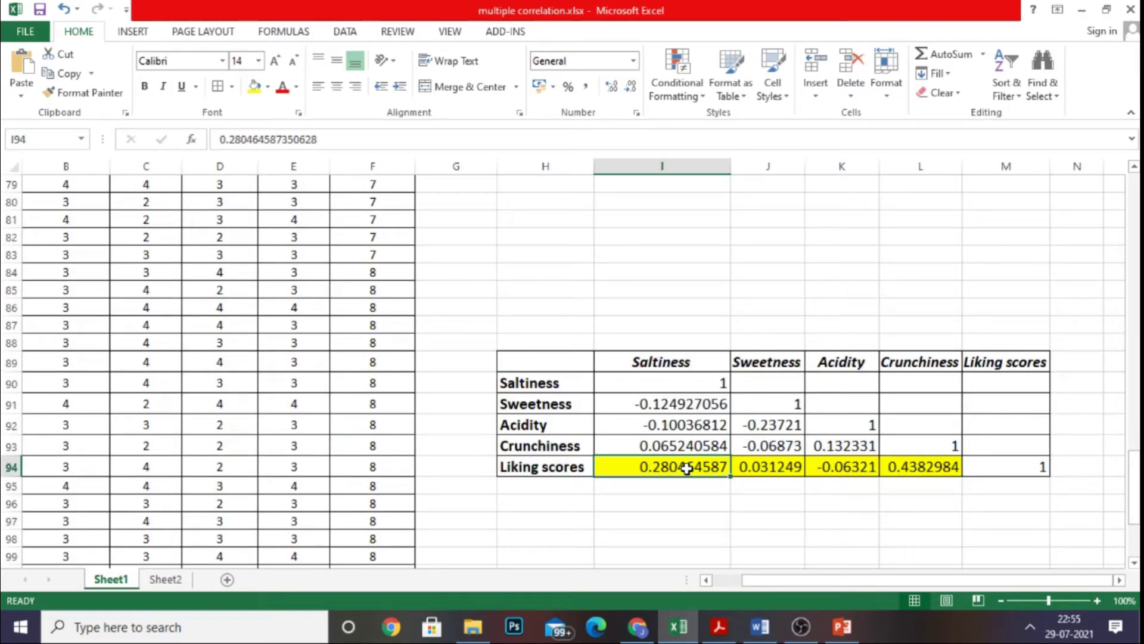
scroll(686, 469, "up", 20)
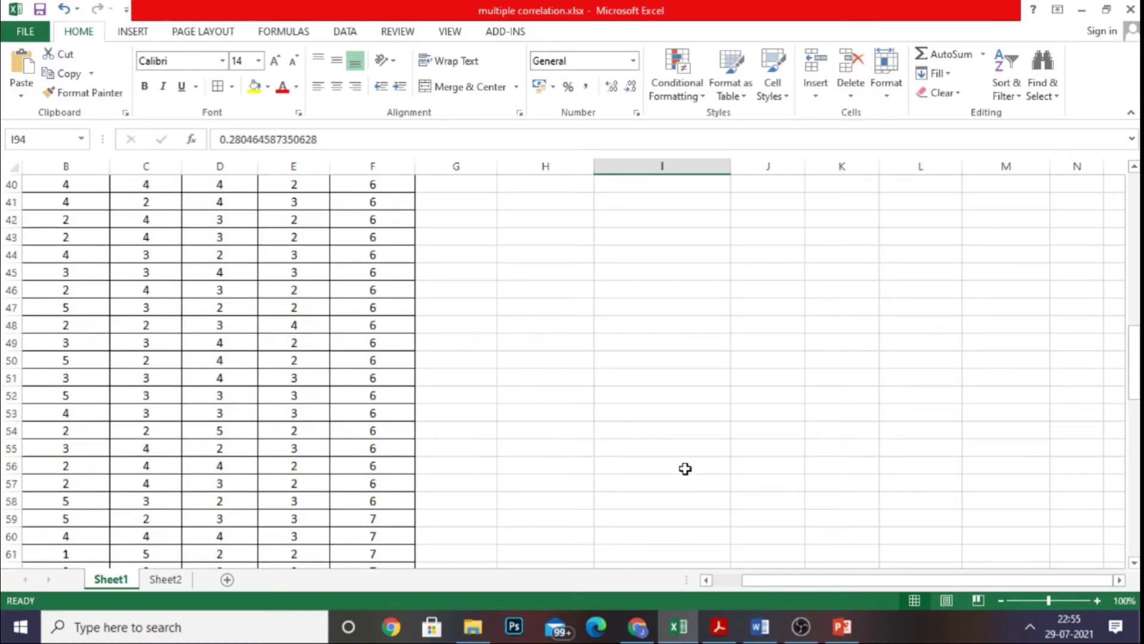
left_click(757, 405)
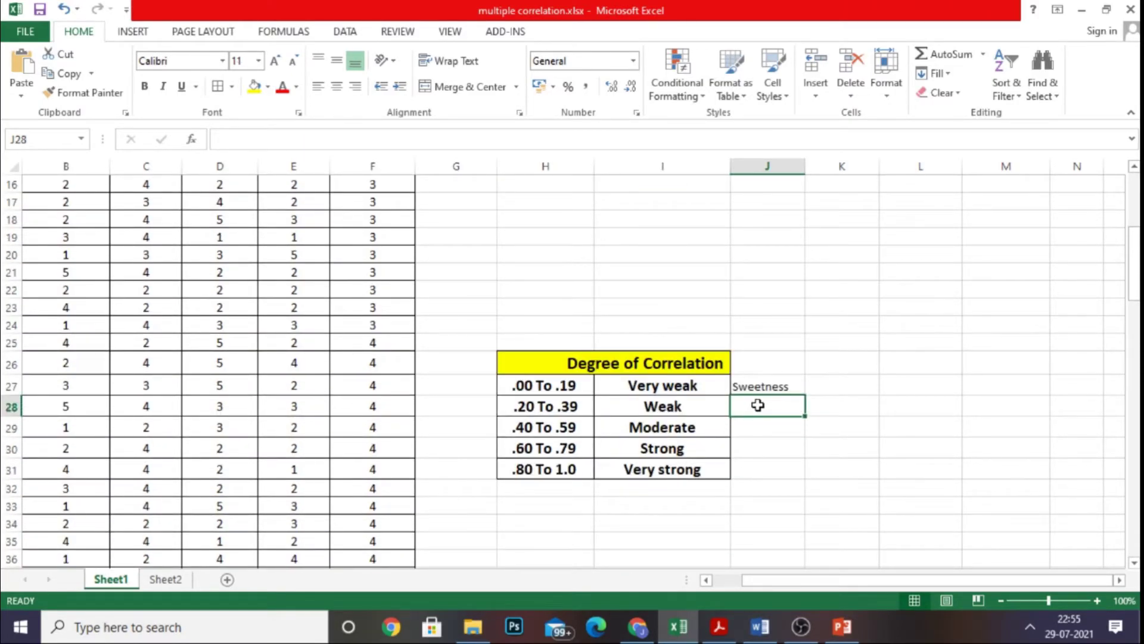
type("Salt")
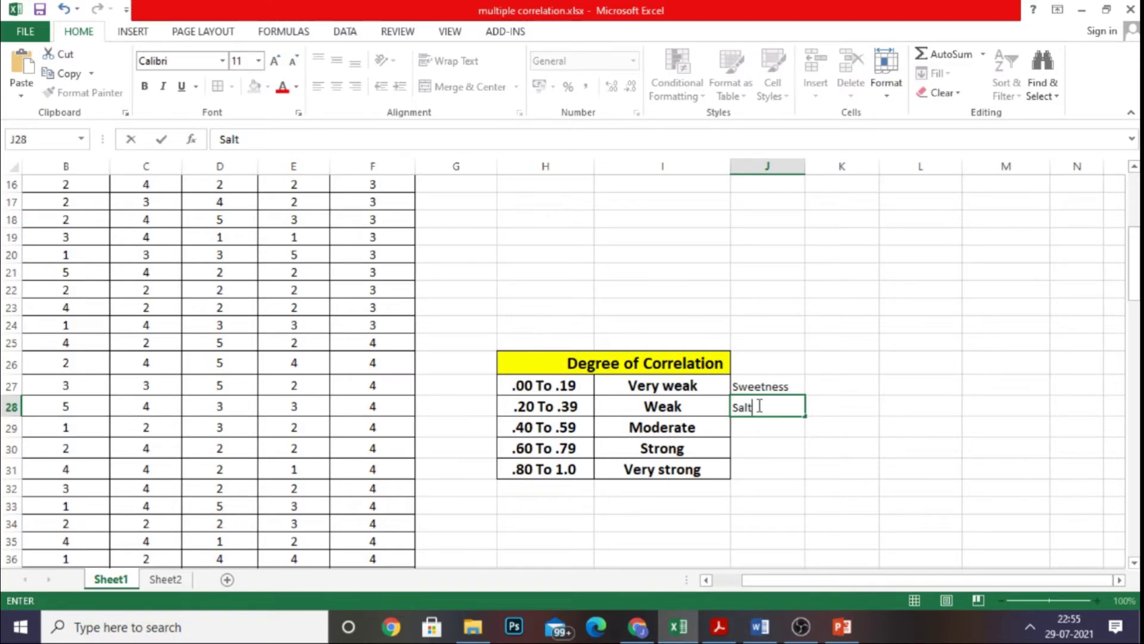
type("iness")
left_click(824, 427)
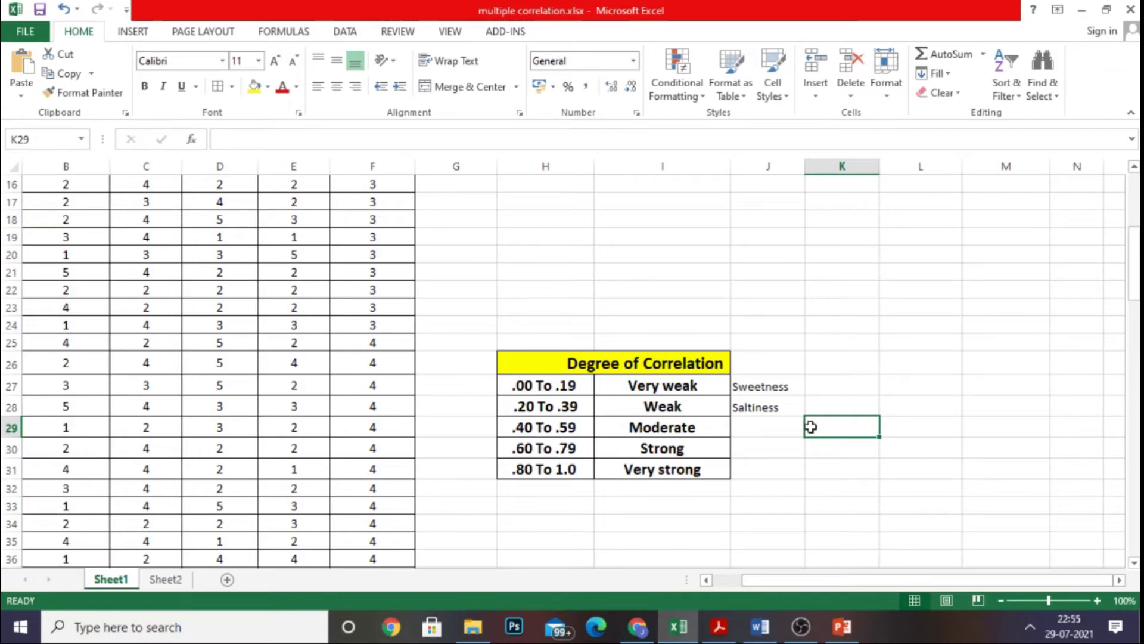
Step: Enter Crunchiness in J29, beside the Moderate degree of correlation
left_click(753, 426)
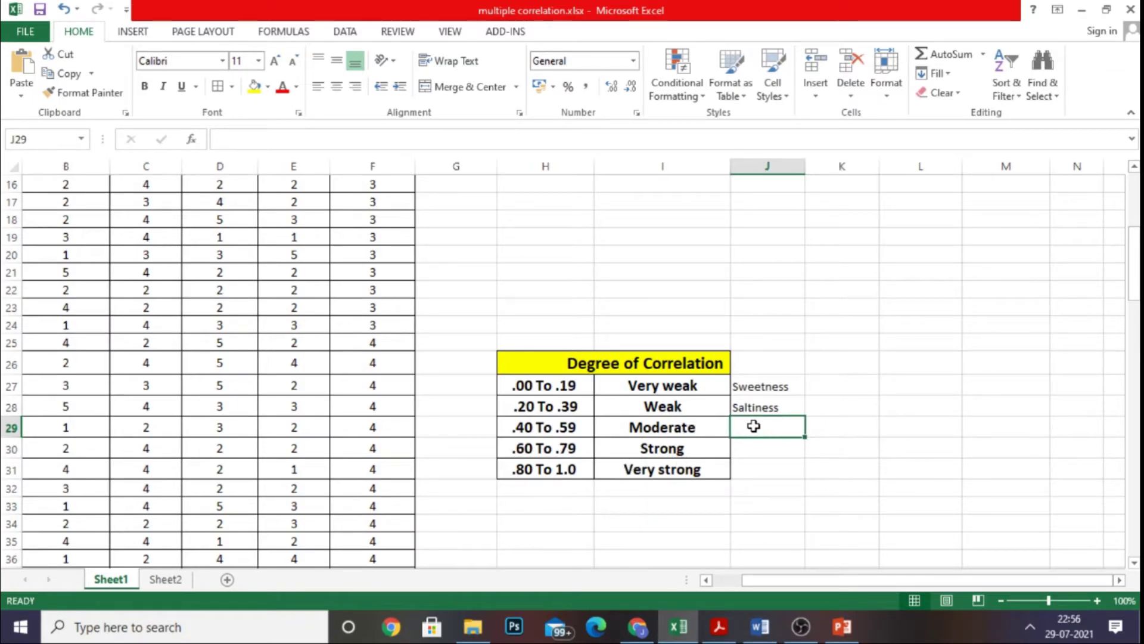
type("Crunc")
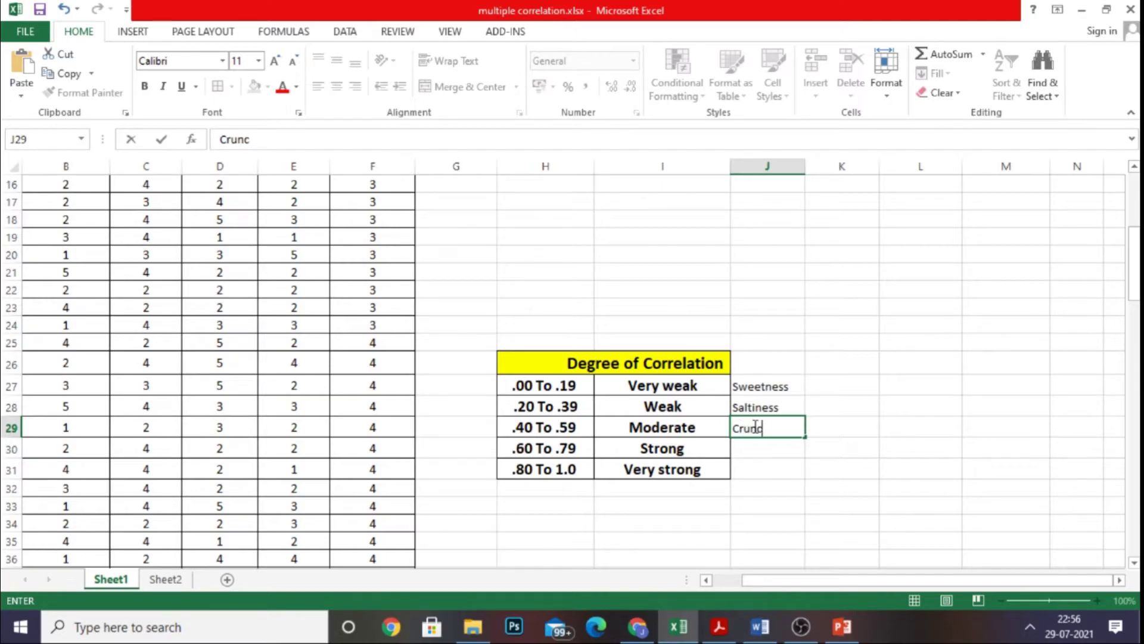
type("hiness")
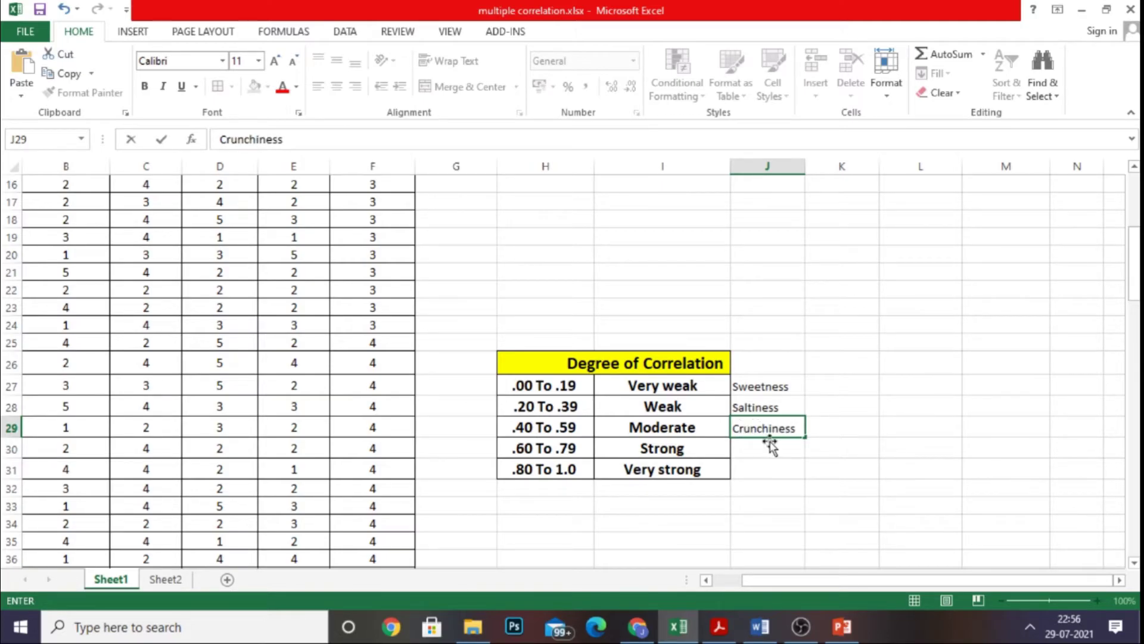
left_click(792, 465)
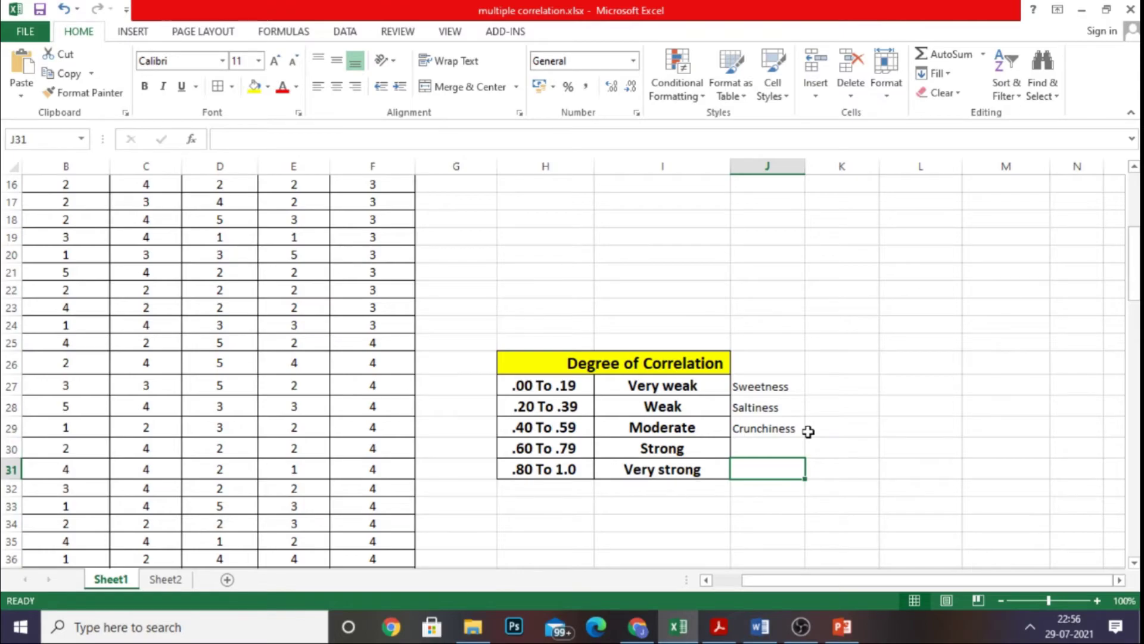
Step: Review the highlighted Liking scores correlations against the Degree of Correlation table and the survey question heading the sheet
scroll(808, 431, "down", 16)
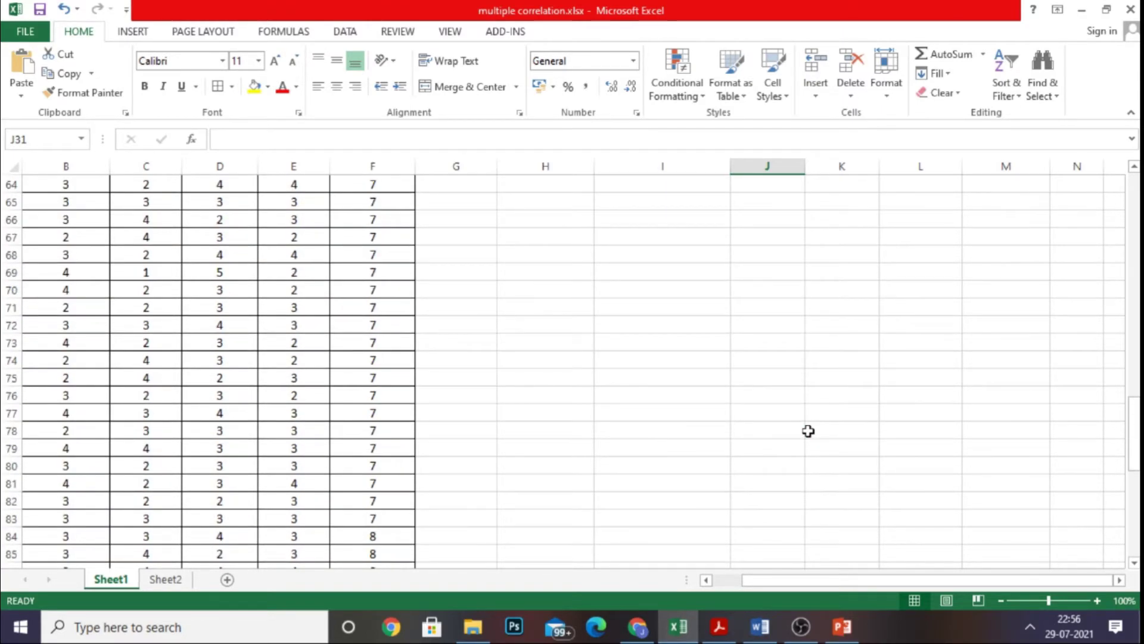
scroll(808, 431, "down", 4)
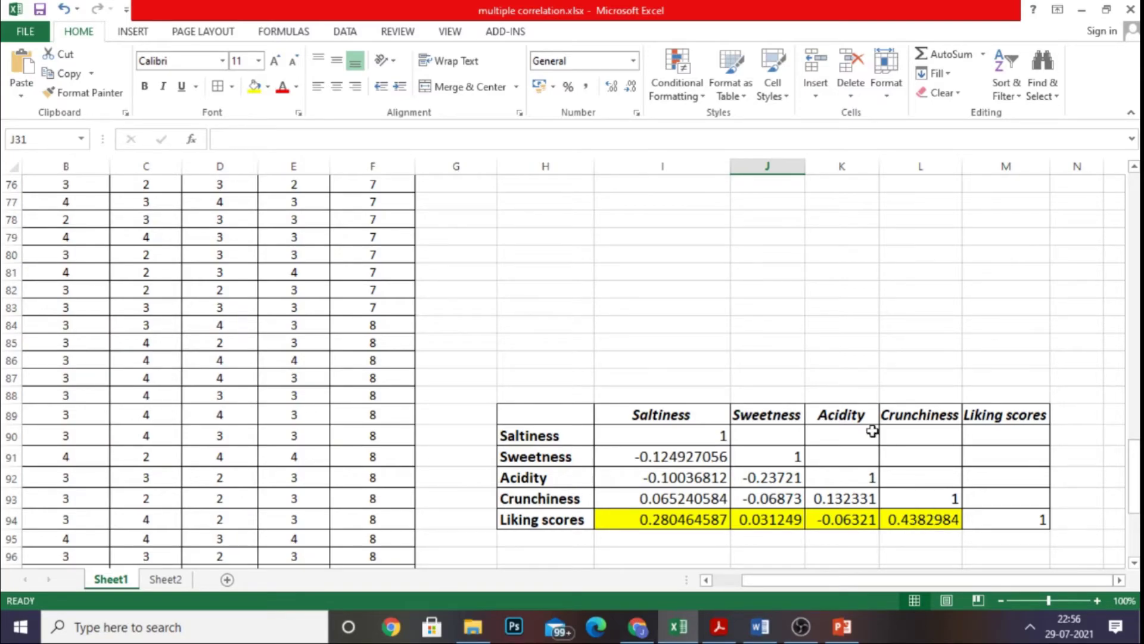
scroll(791, 275, "up", 17)
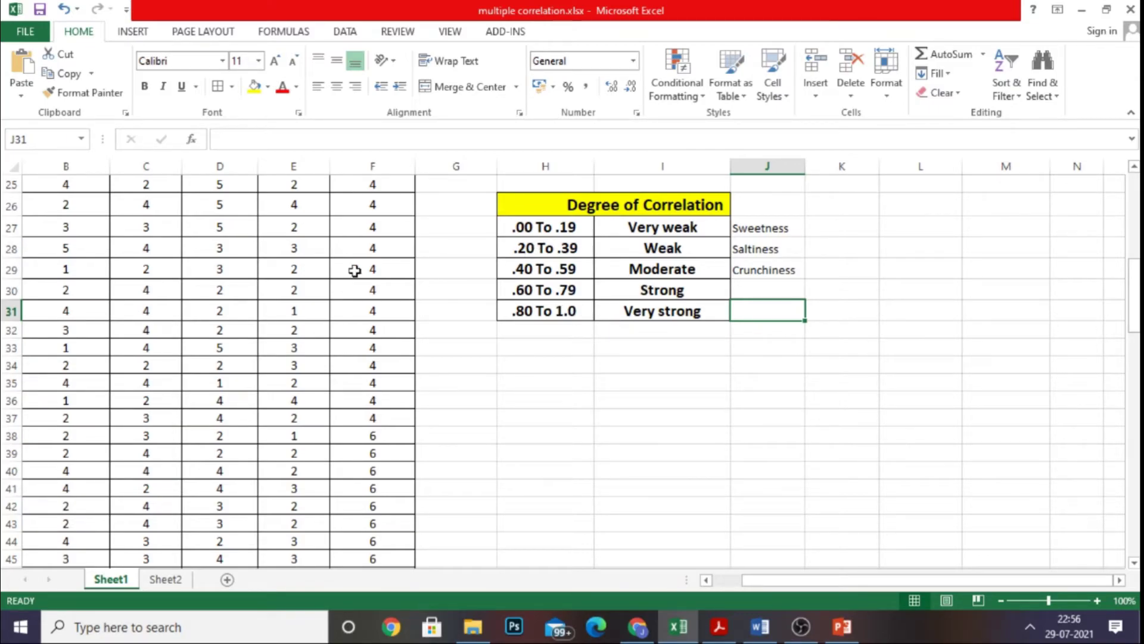
scroll(281, 256, "up", 1)
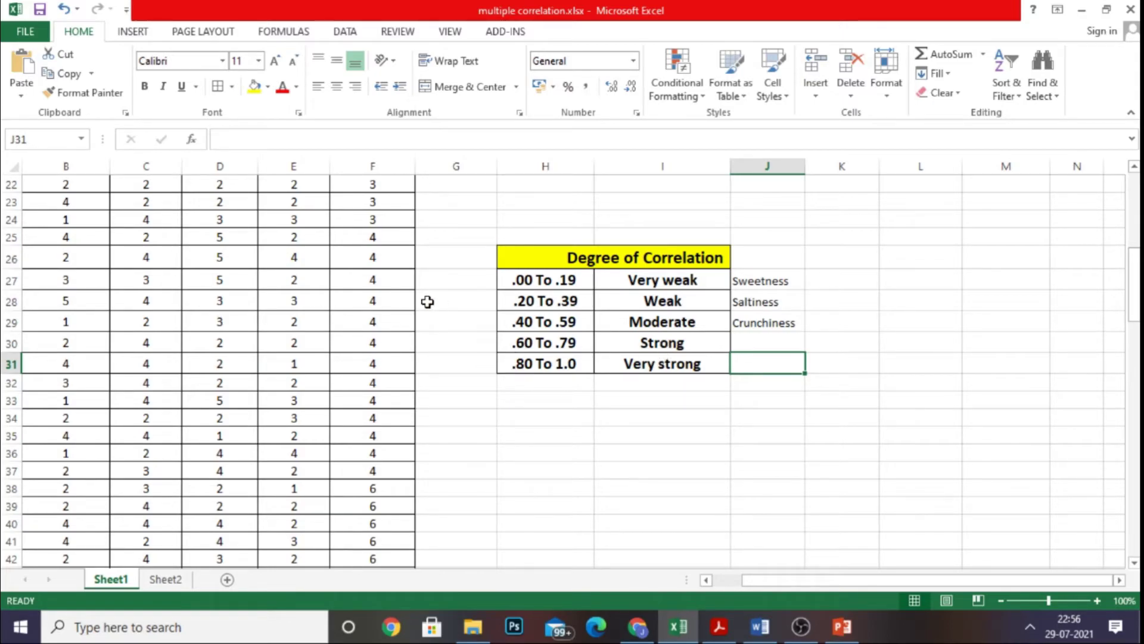
scroll(428, 302, "up", 4)
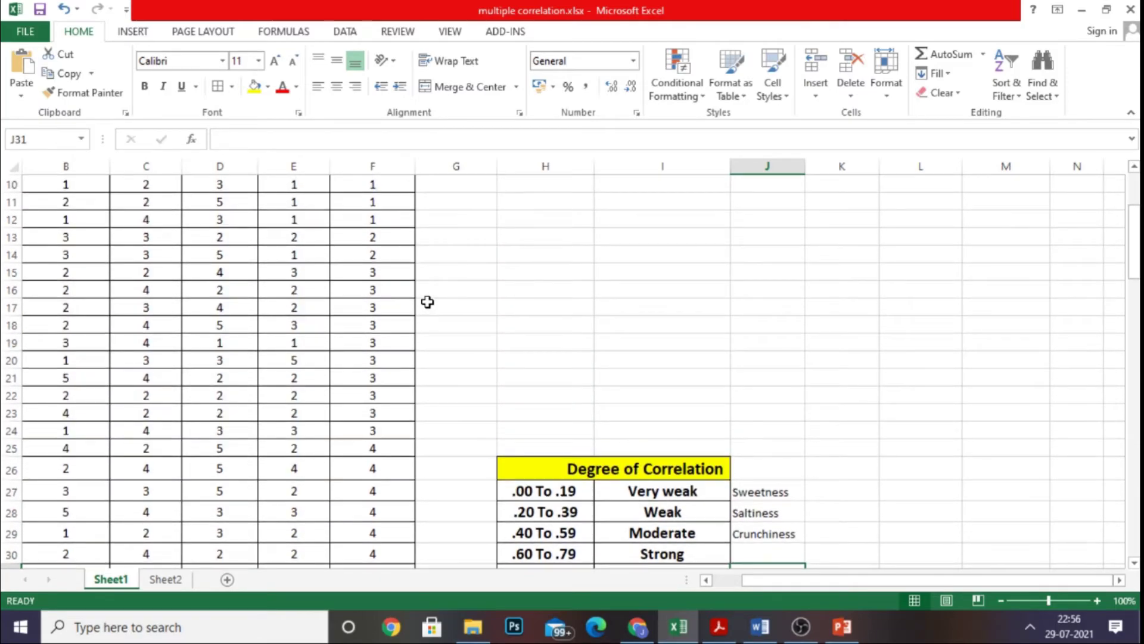
scroll(427, 302, "up", 3)
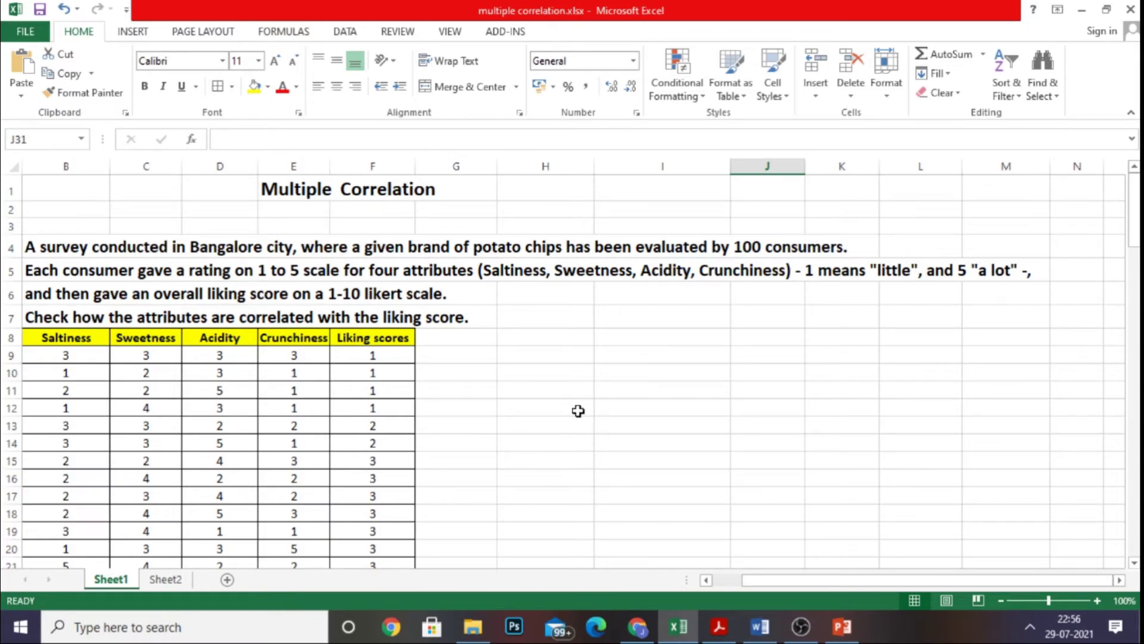
Step: Format the Sweetness, Saltiness and Crunchiness labels in J27 to J29 as bold with font size 14
scroll(578, 411, "down", 7)
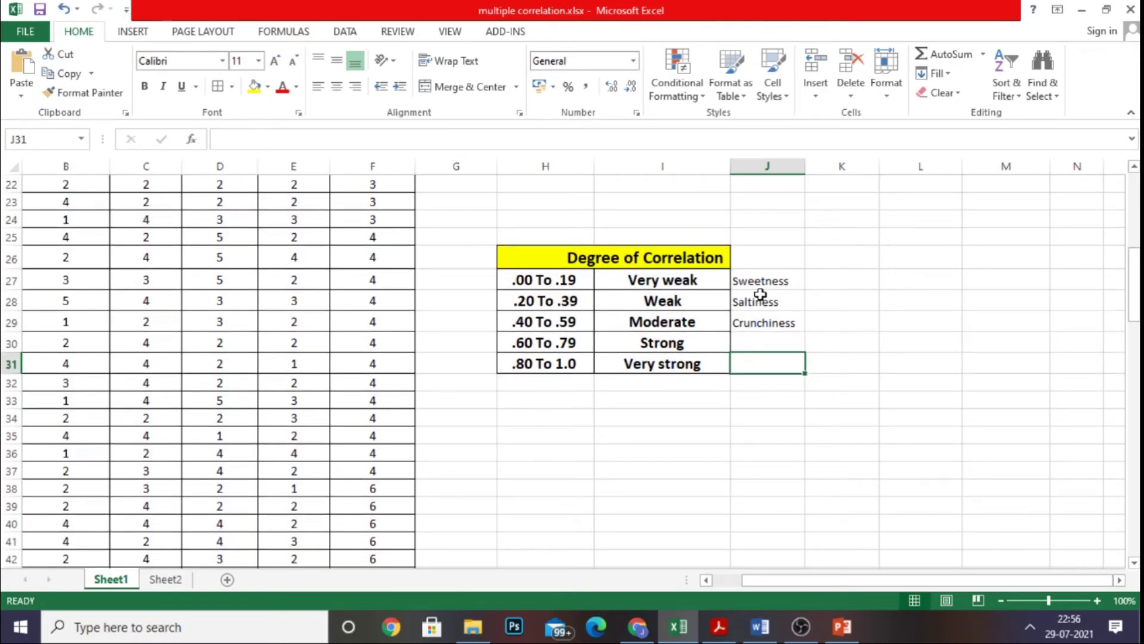
left_click_drag(760, 281, 754, 319)
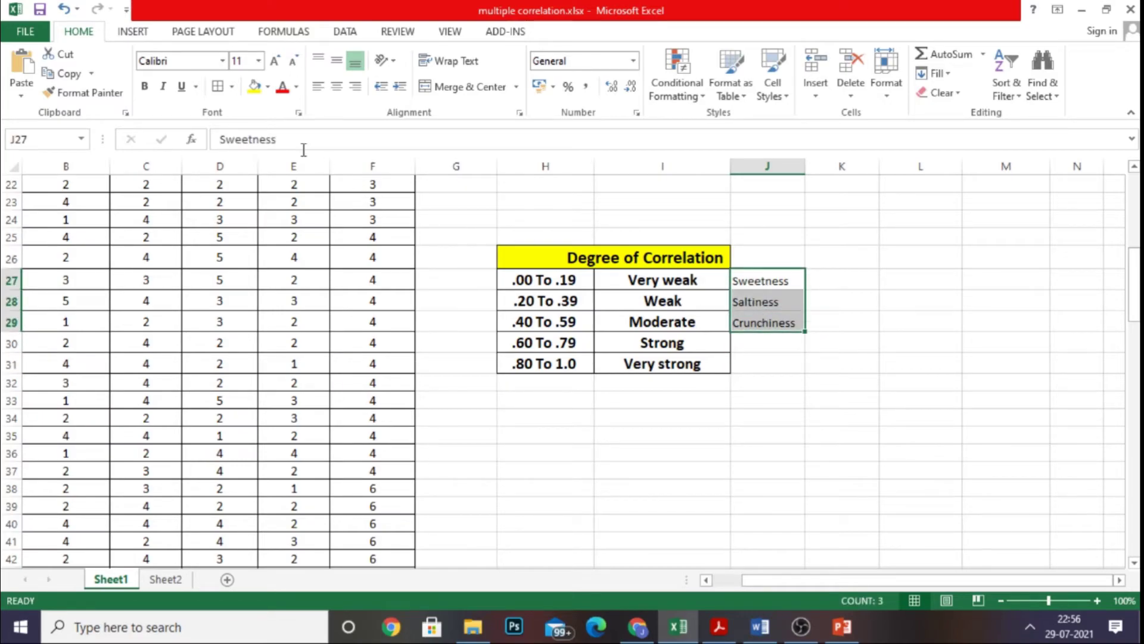
left_click(276, 62)
left_click(276, 62)
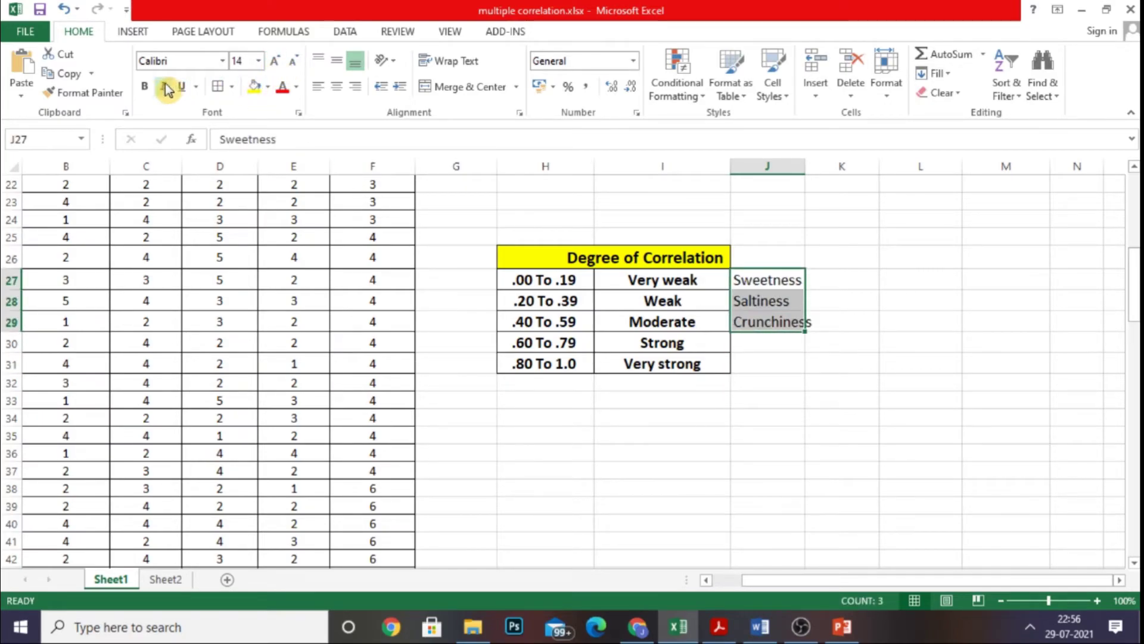
left_click(144, 87)
left_click(803, 426)
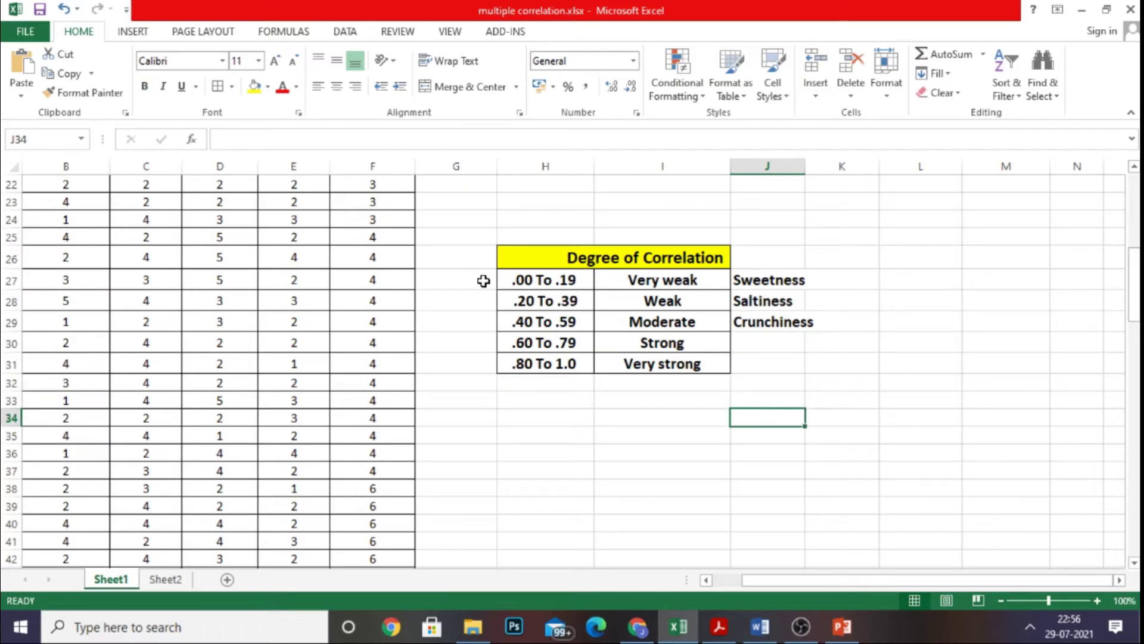
Step: Generate a MegaStat correlation matrix from the attribute ratings and liking scores, using Sheet1!$B$8:$F$108 as the input range
left_click(506, 34)
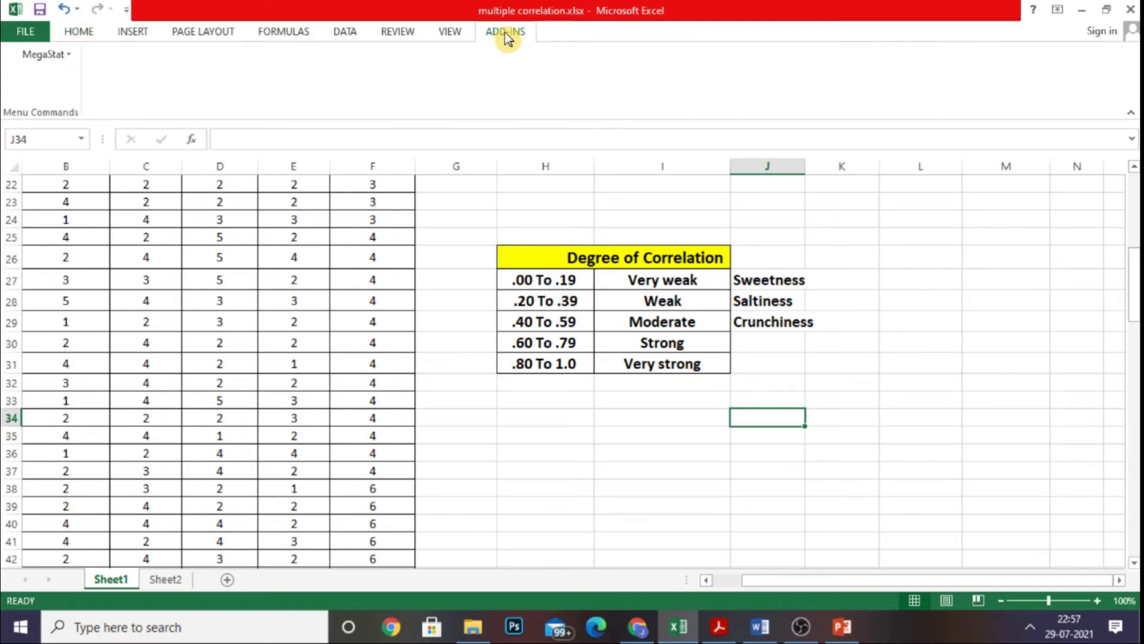
left_click(49, 58)
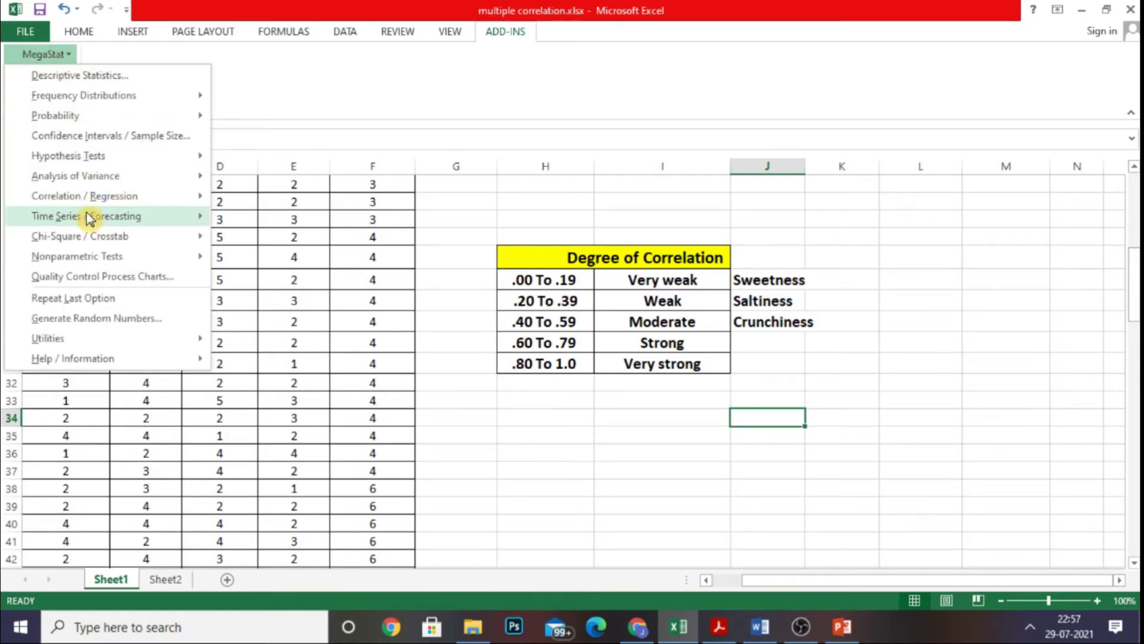
mouse_move(112, 195)
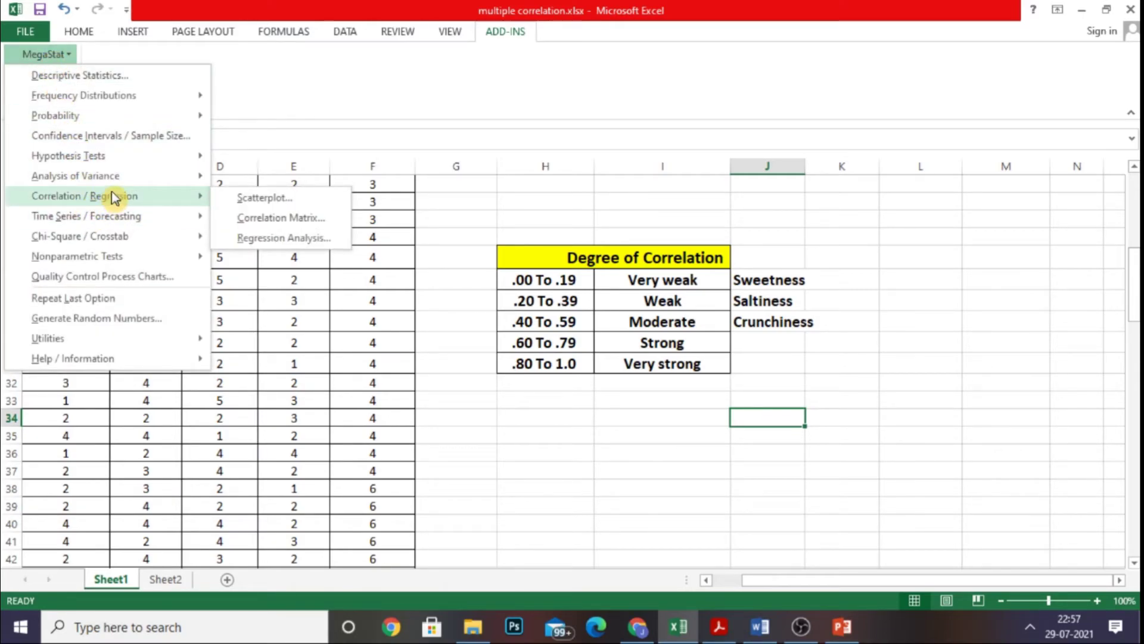
left_click(331, 219)
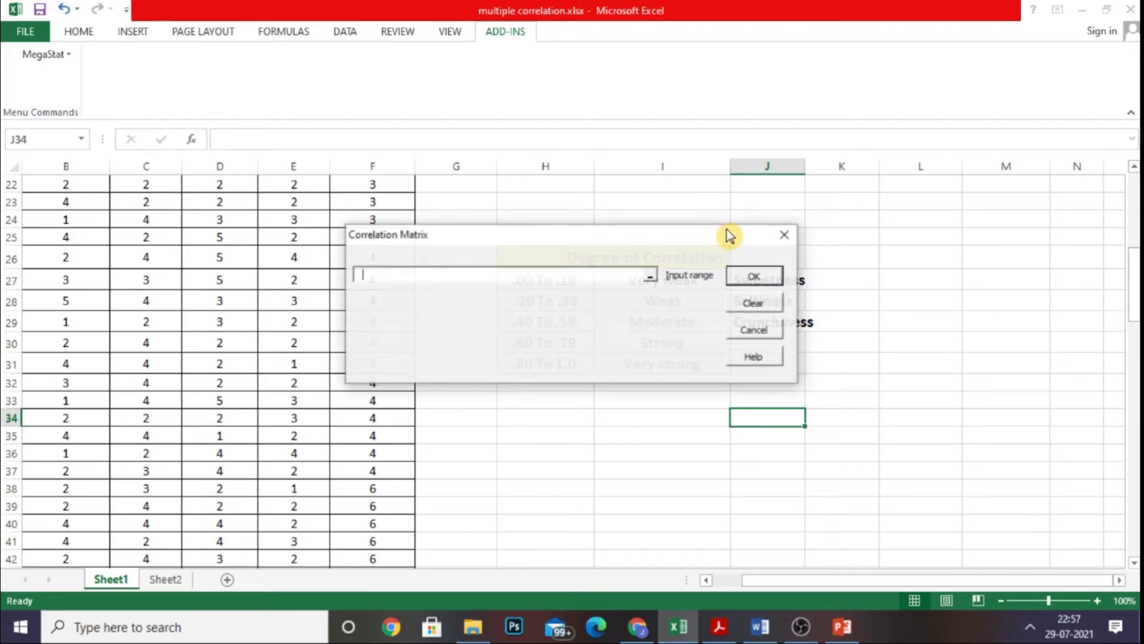
left_click_drag(531, 242, 658, 230)
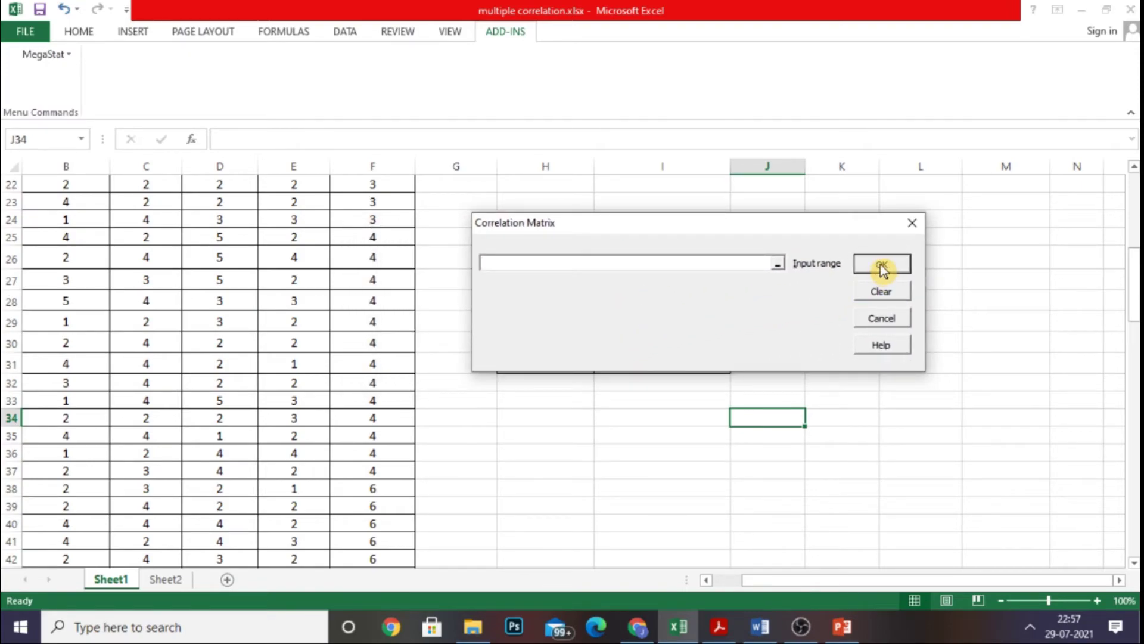
scroll(204, 351, "up", 7)
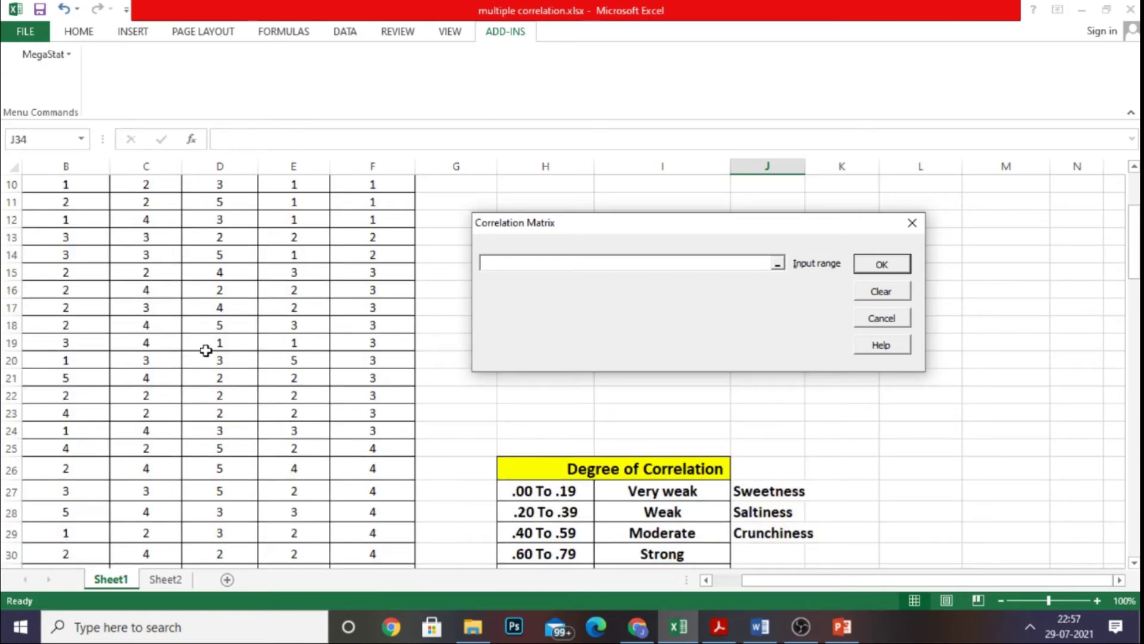
left_click_drag(46, 338, 373, 505)
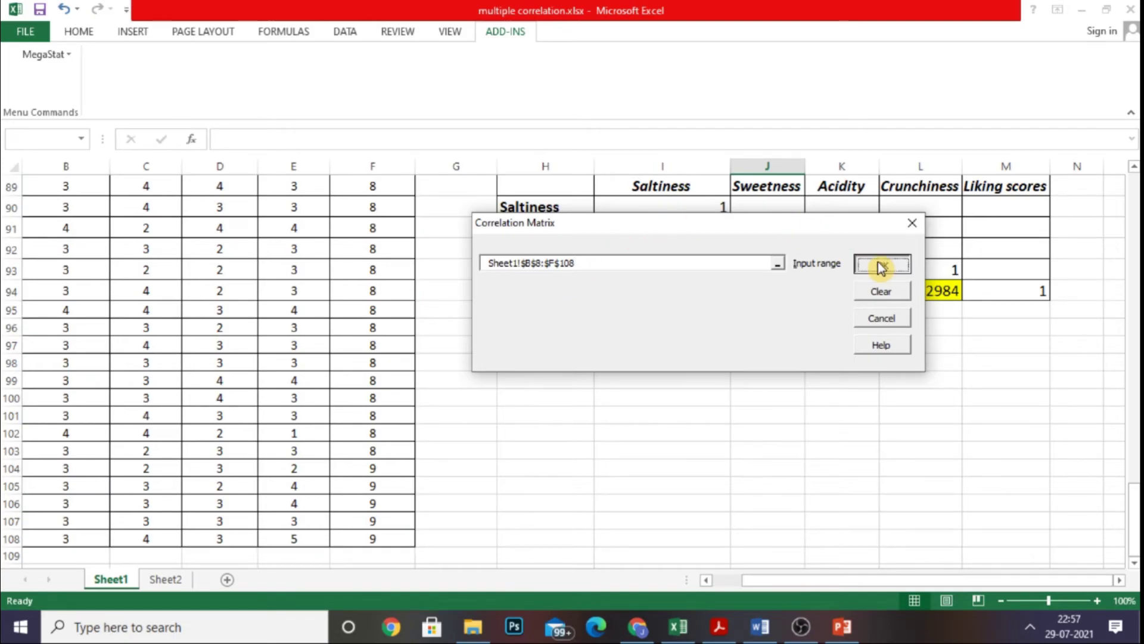
left_click(881, 265)
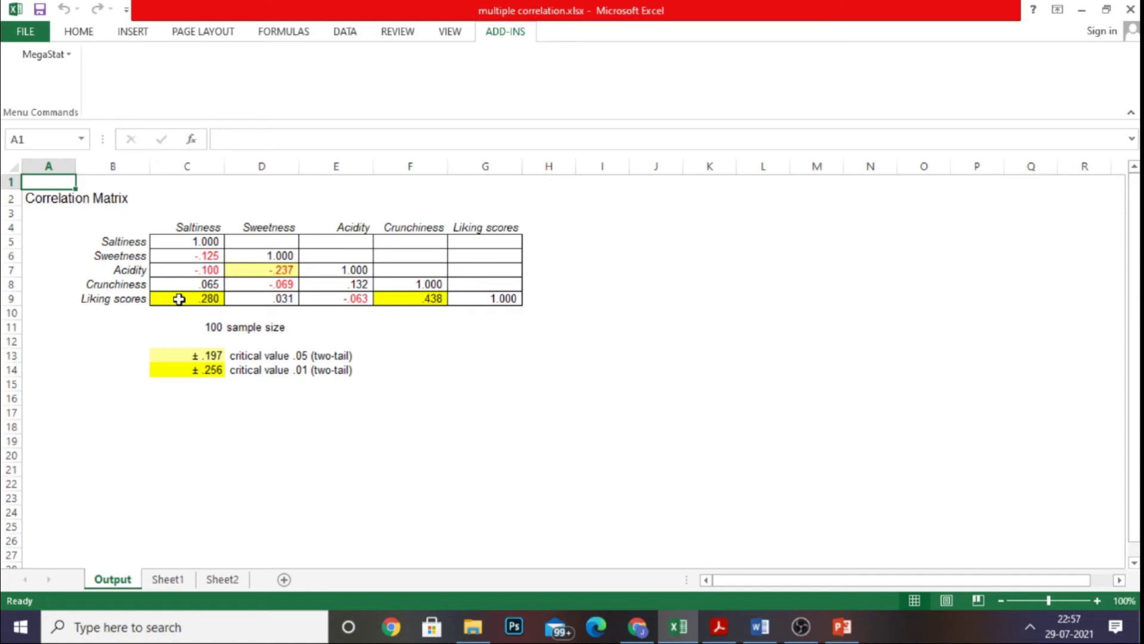
Step: Compare the highlighted Liking scores correlations on Sheet1 with MegaStat's matrix on the Output sheet, and review the survey question heading Sheet1
left_click(171, 581)
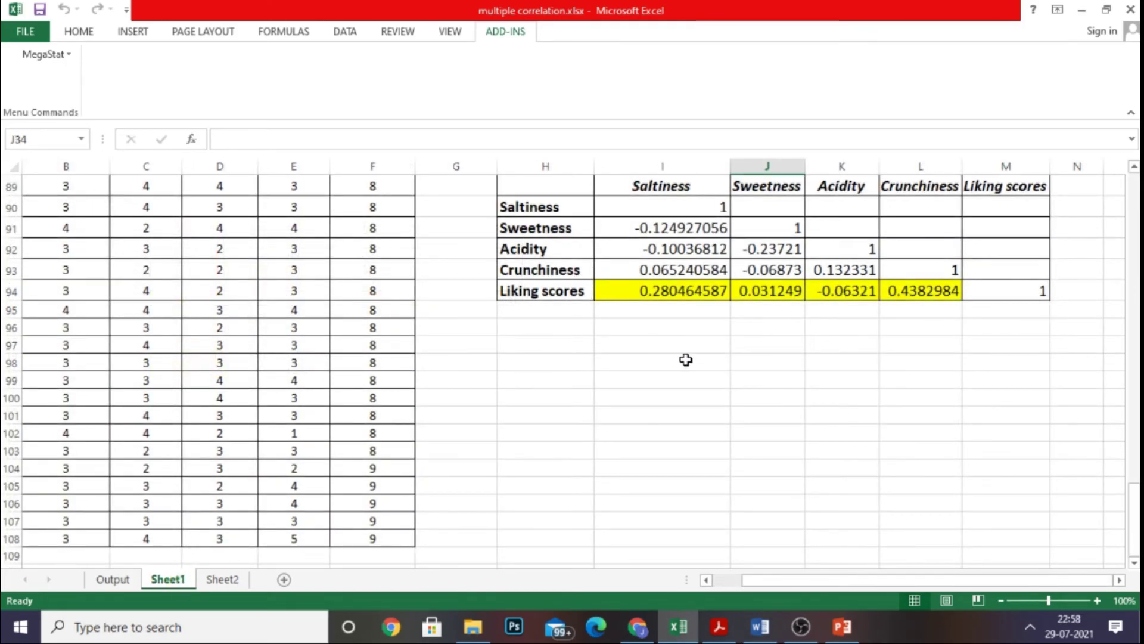
scroll(685, 359, "up", 1)
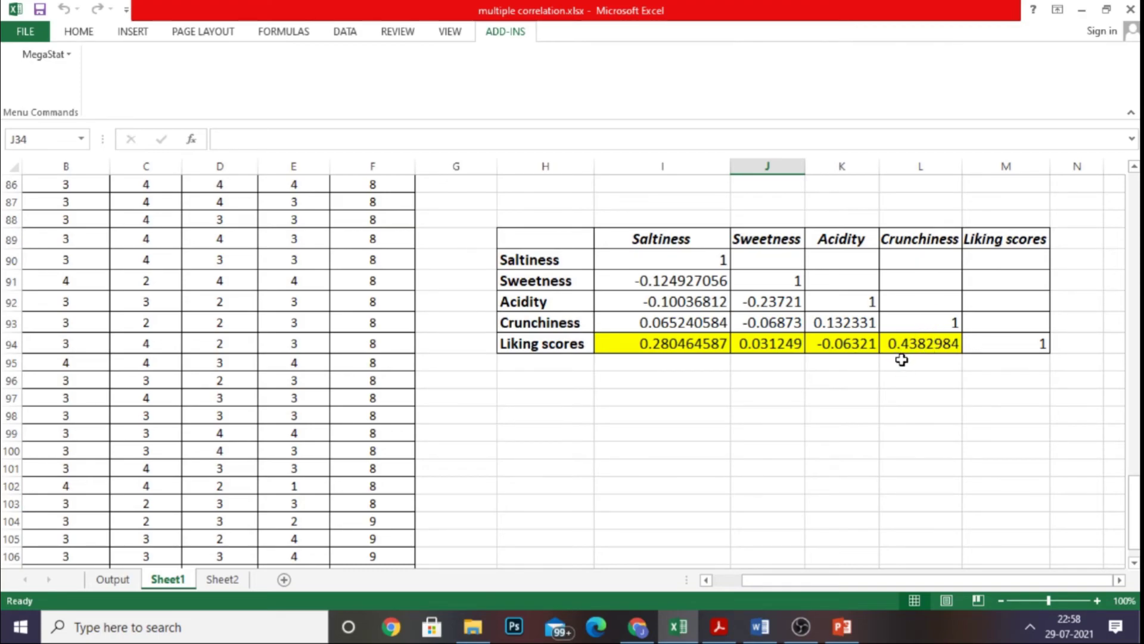
left_click(113, 580)
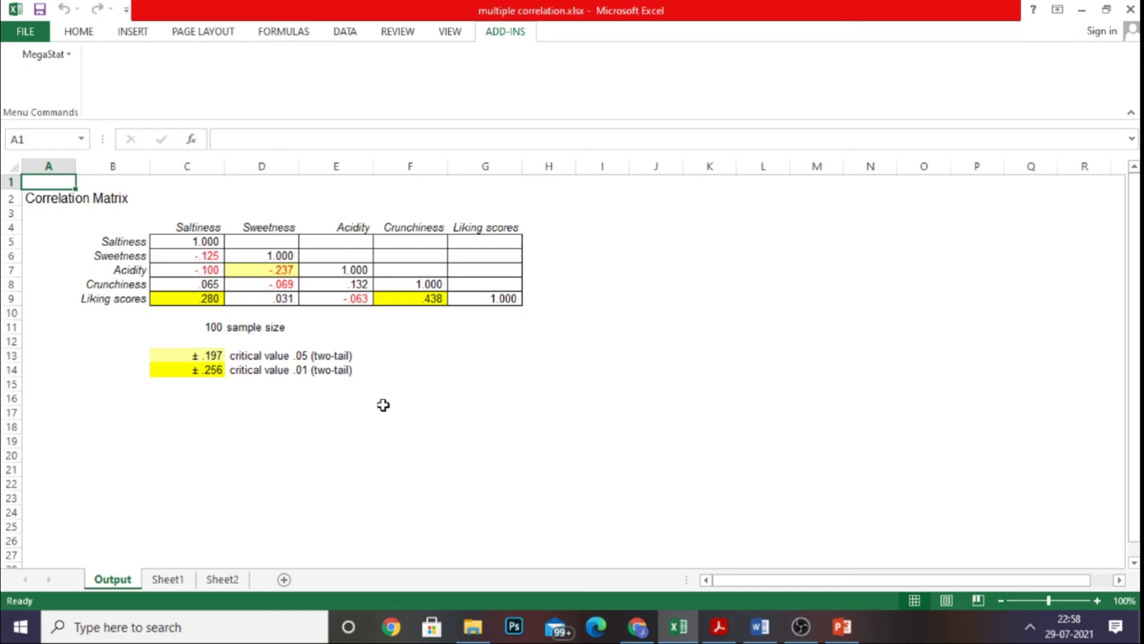
left_click(178, 580)
scroll(537, 401, "up", 1)
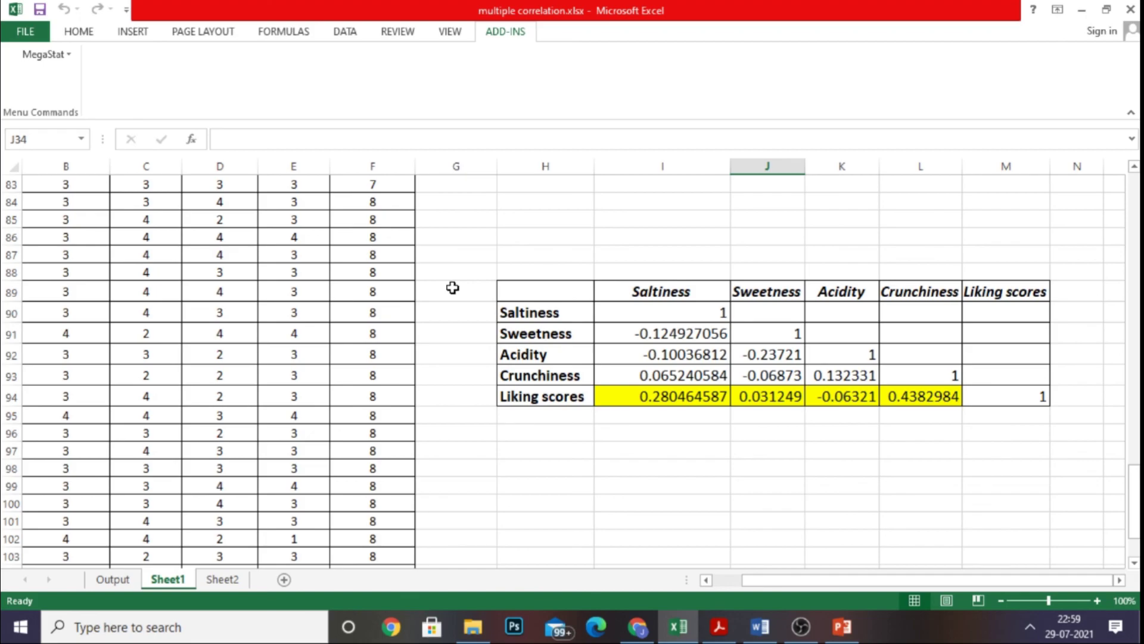
scroll(453, 288, "up", 20)
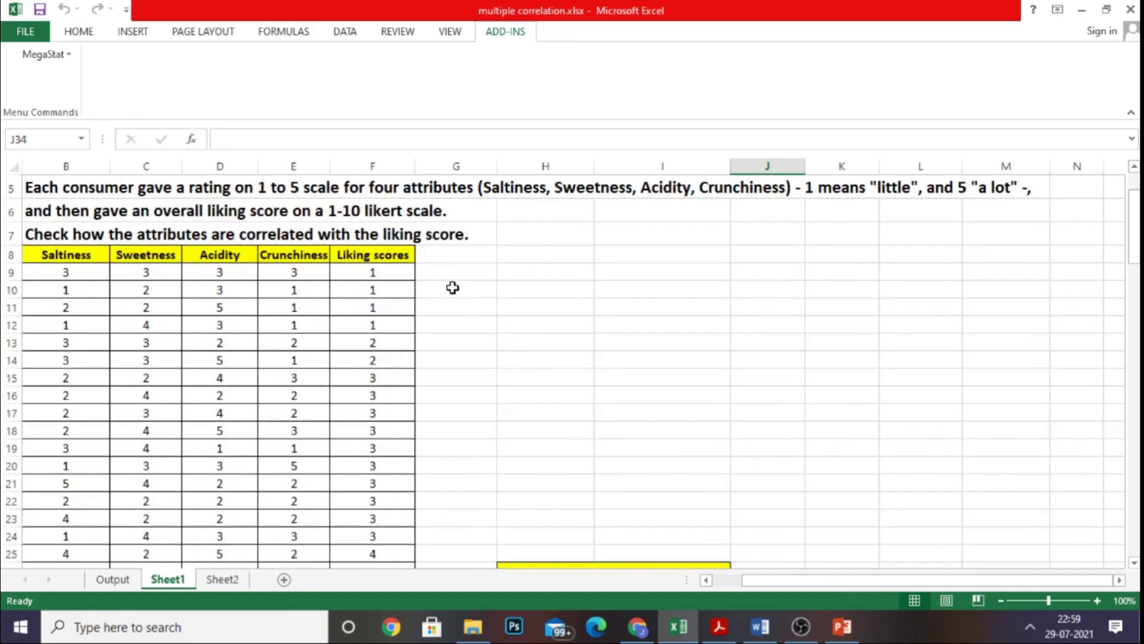
scroll(452, 288, "up", 2)
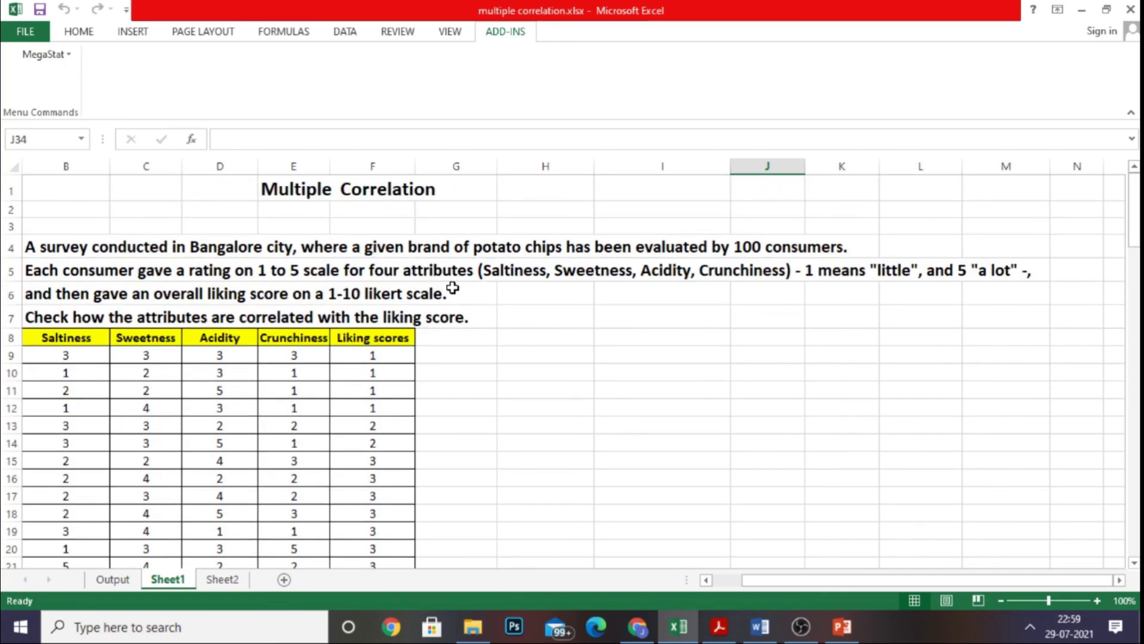